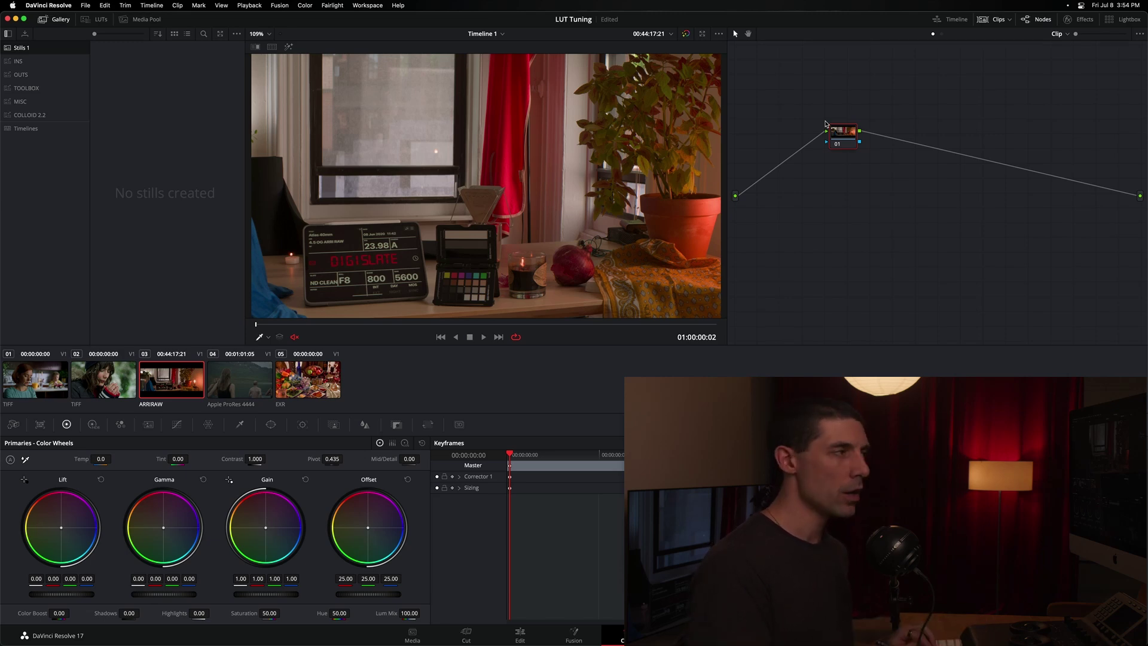
Select node 01 and browse the LUT library to the CKC PFE folder of 2383 LUTs.
left_click_drag(836, 131, 842, 137)
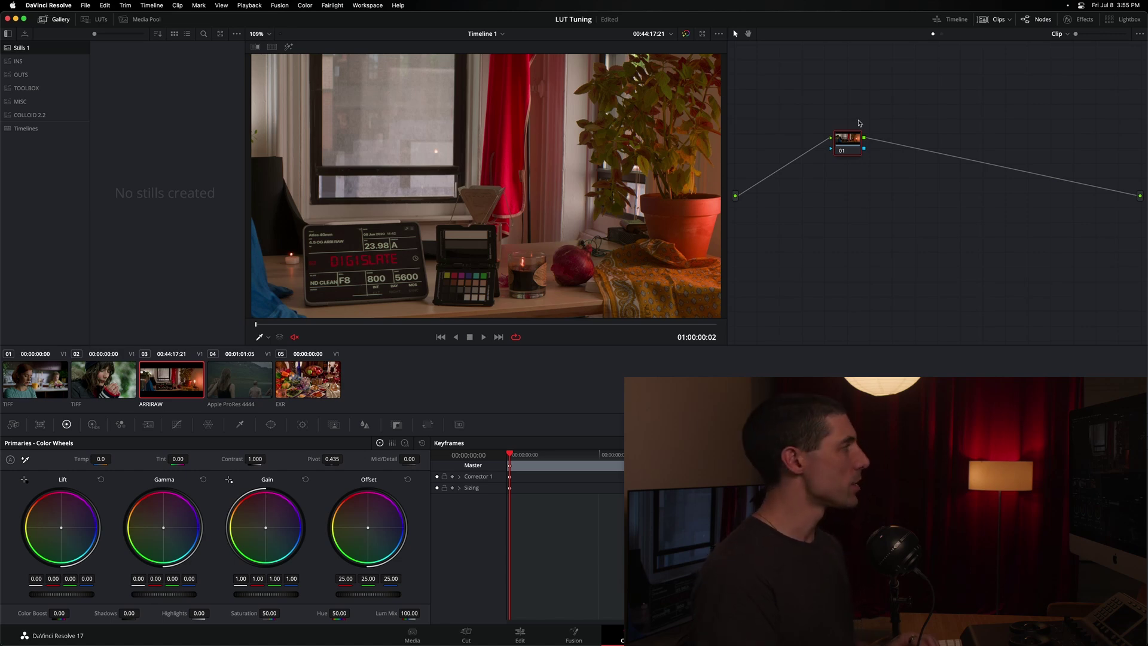
left_click(99, 21)
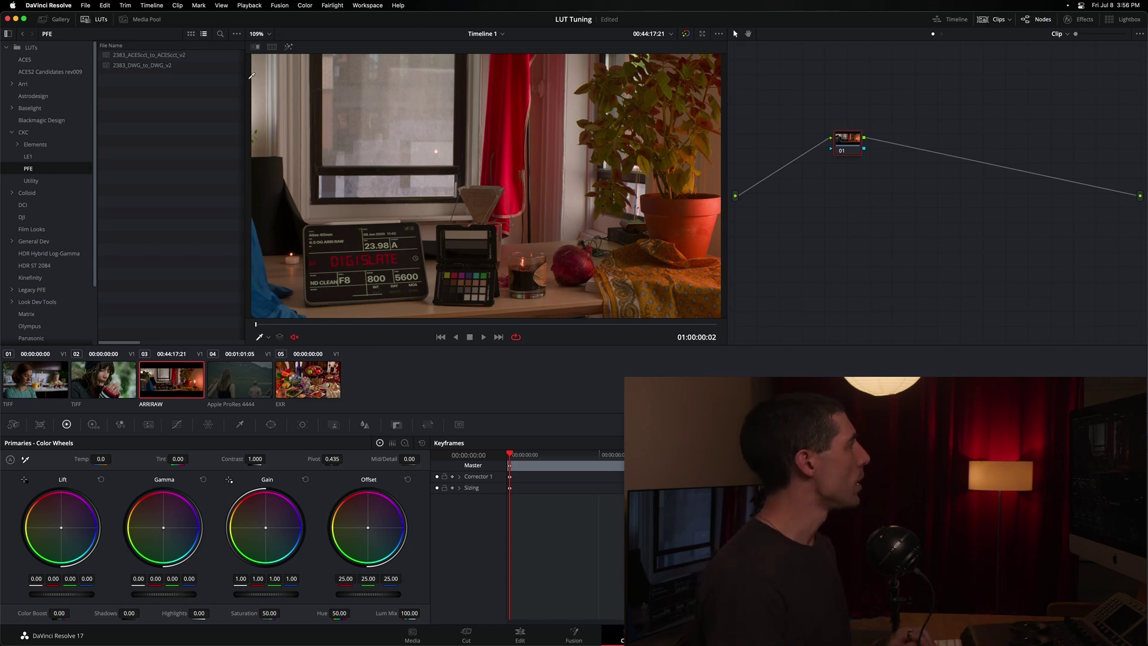
Switch the node editor from Clip to Timeline nodes and select timeline node 01.
left_click_drag(845, 141, 846, 143)
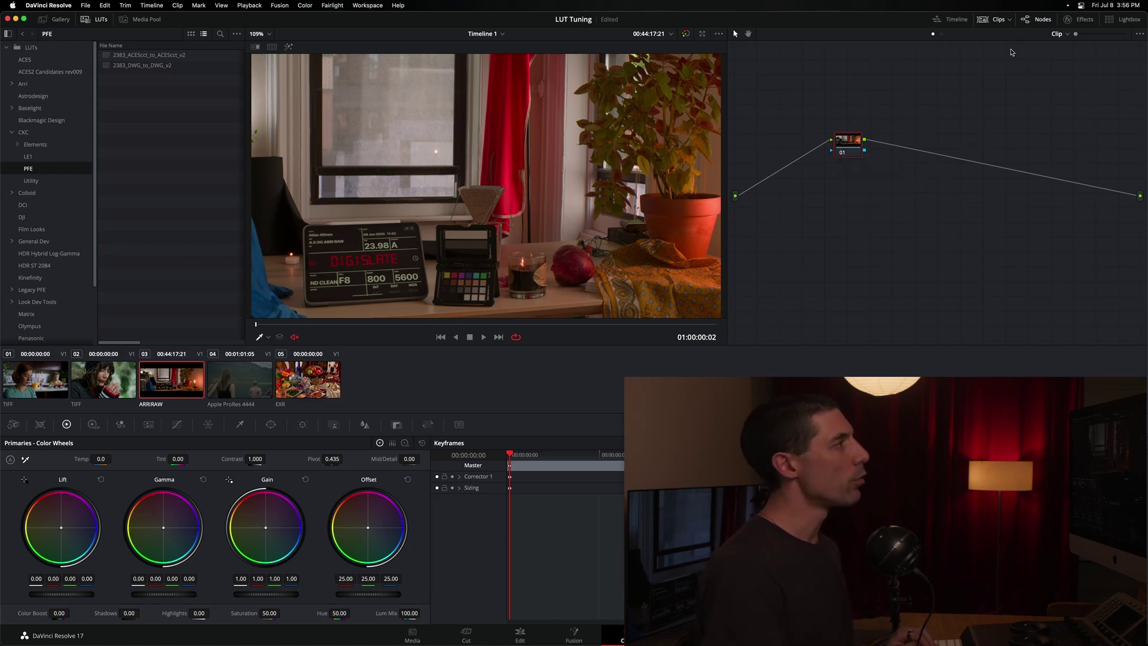
left_click(1061, 34)
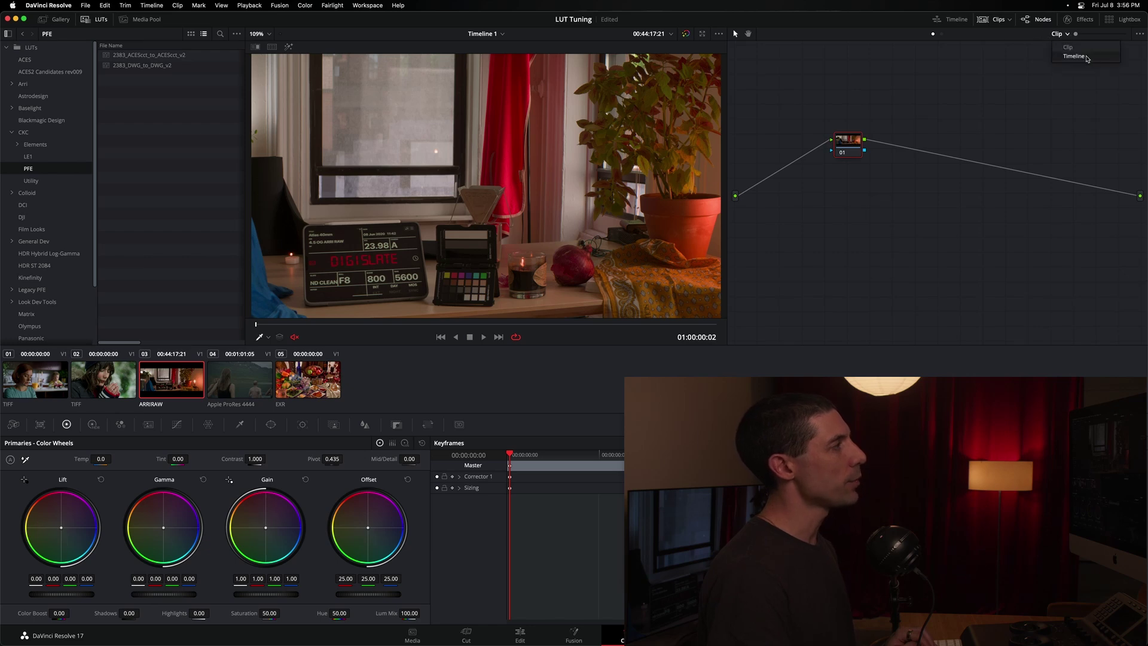
left_click(1074, 57)
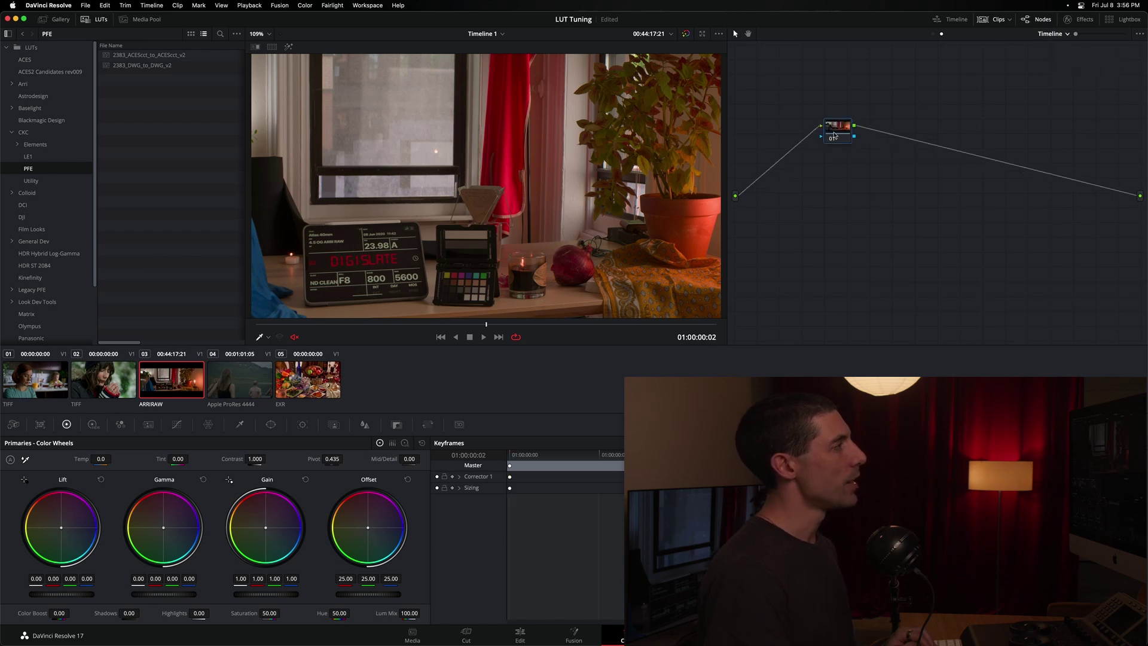
left_click_drag(849, 127, 857, 139)
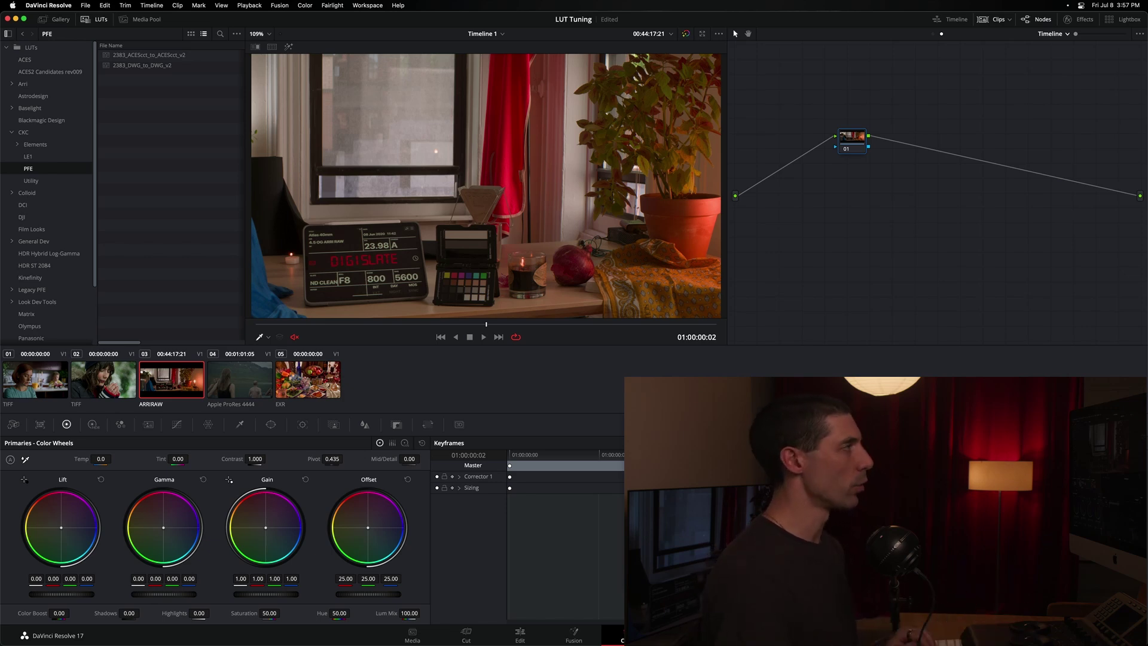
Apply 2383_DWG_to_DWG_v2 to timeline node 01 and preview it on clips 01 through 05.
left_click_drag(859, 143, 872, 148)
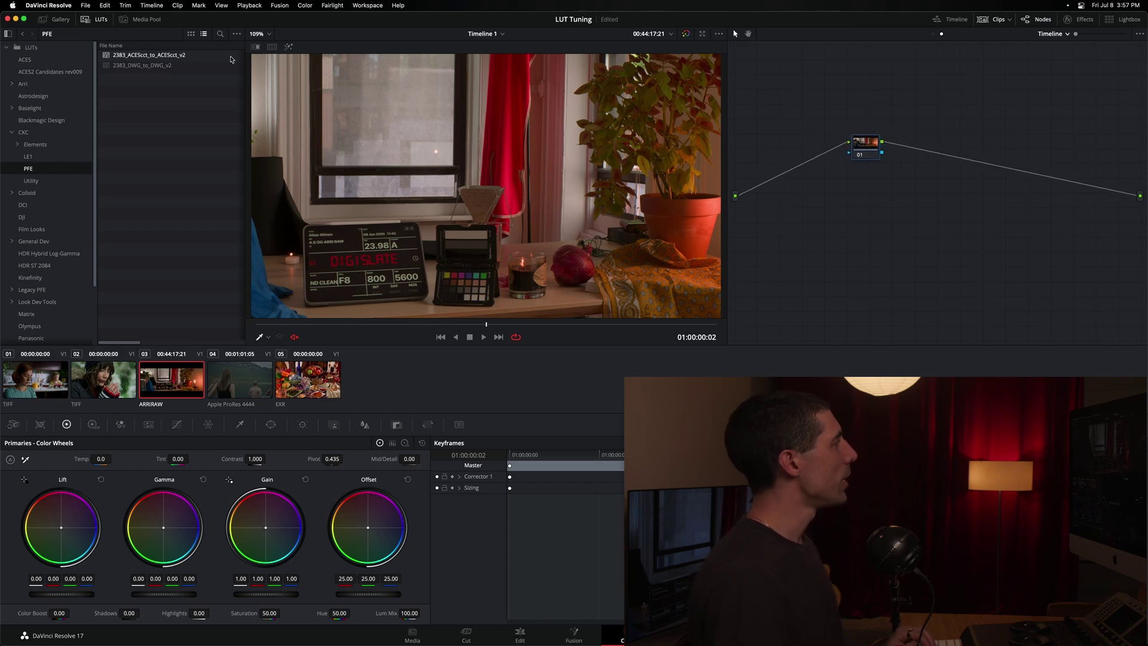
double_click(137, 67)
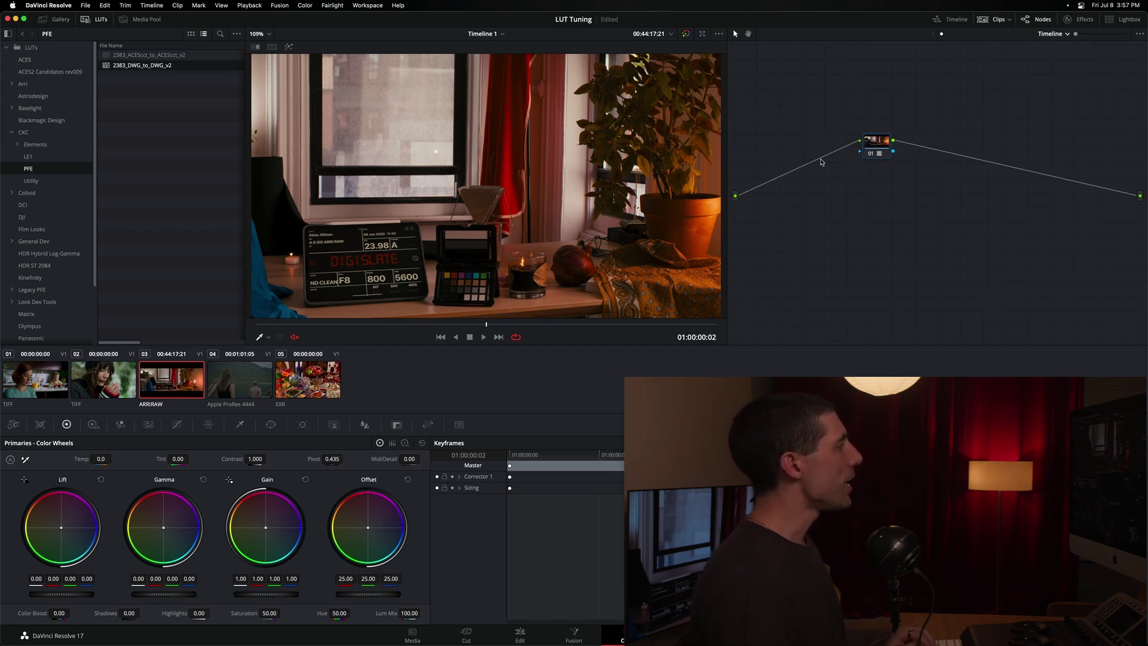
left_click(118, 377)
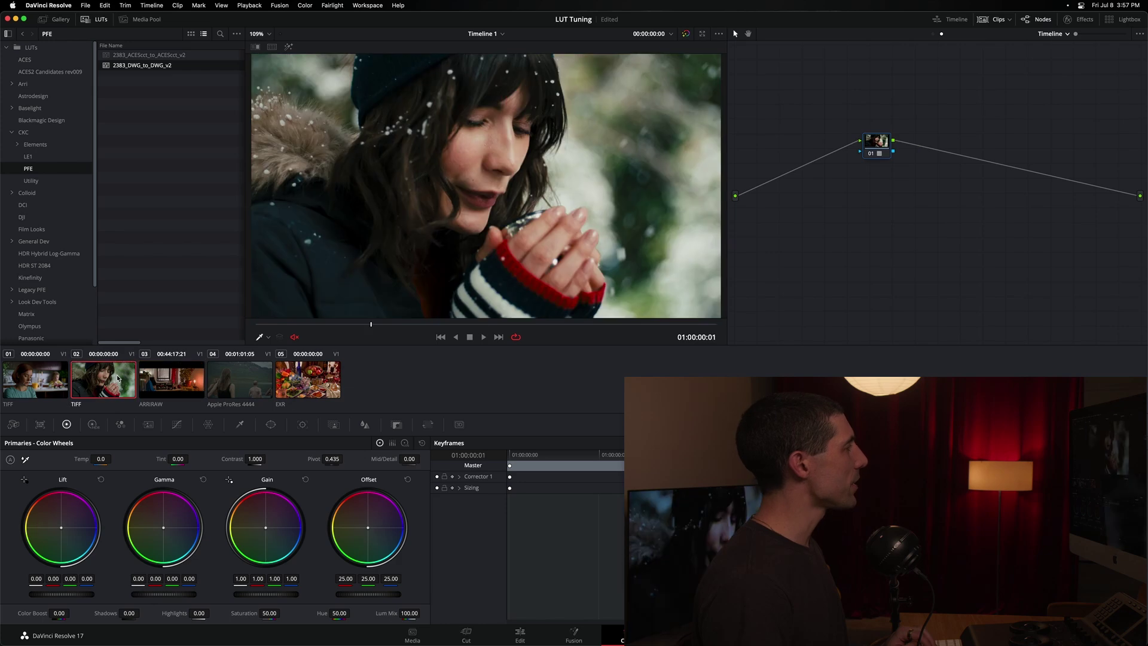
left_click(52, 379)
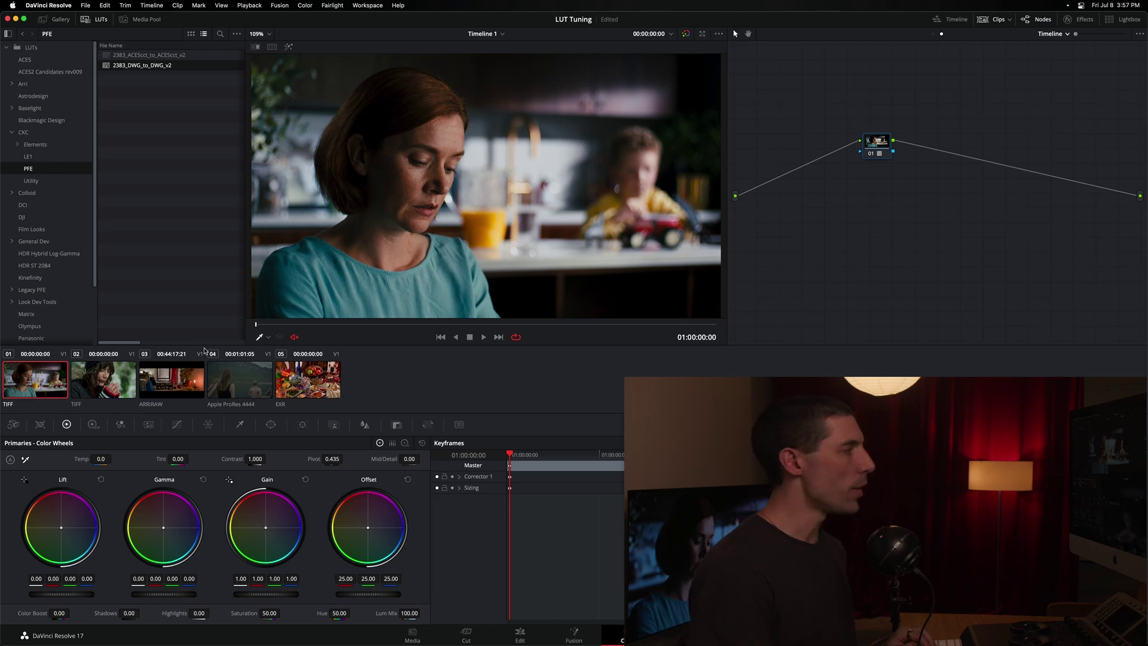
left_click(205, 372)
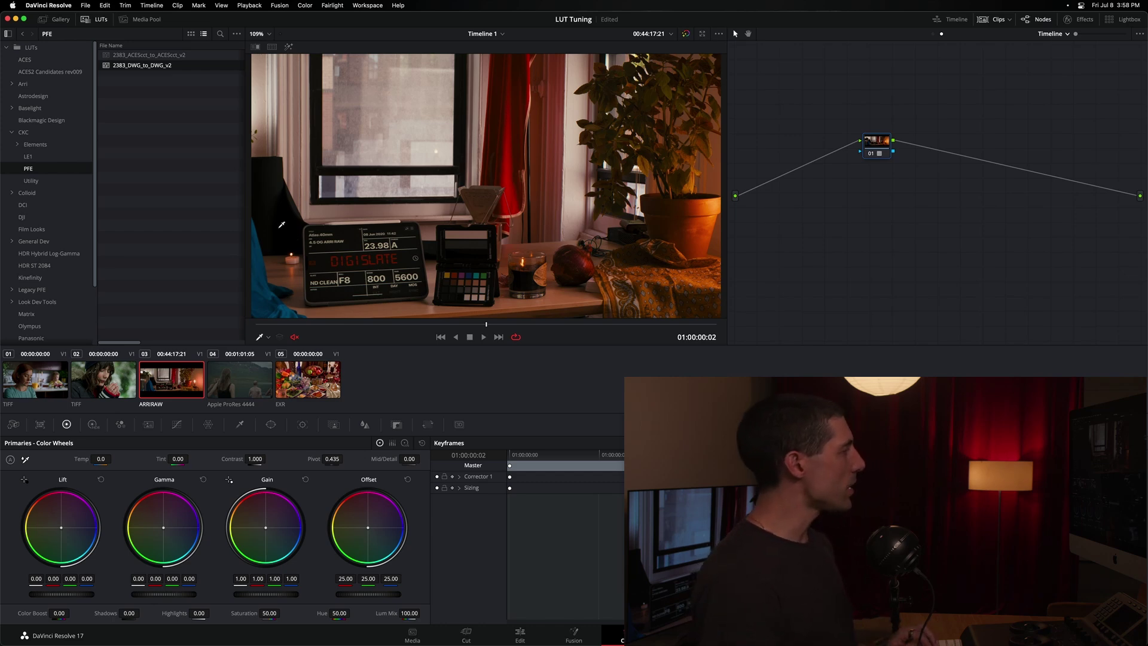
left_click(235, 380)
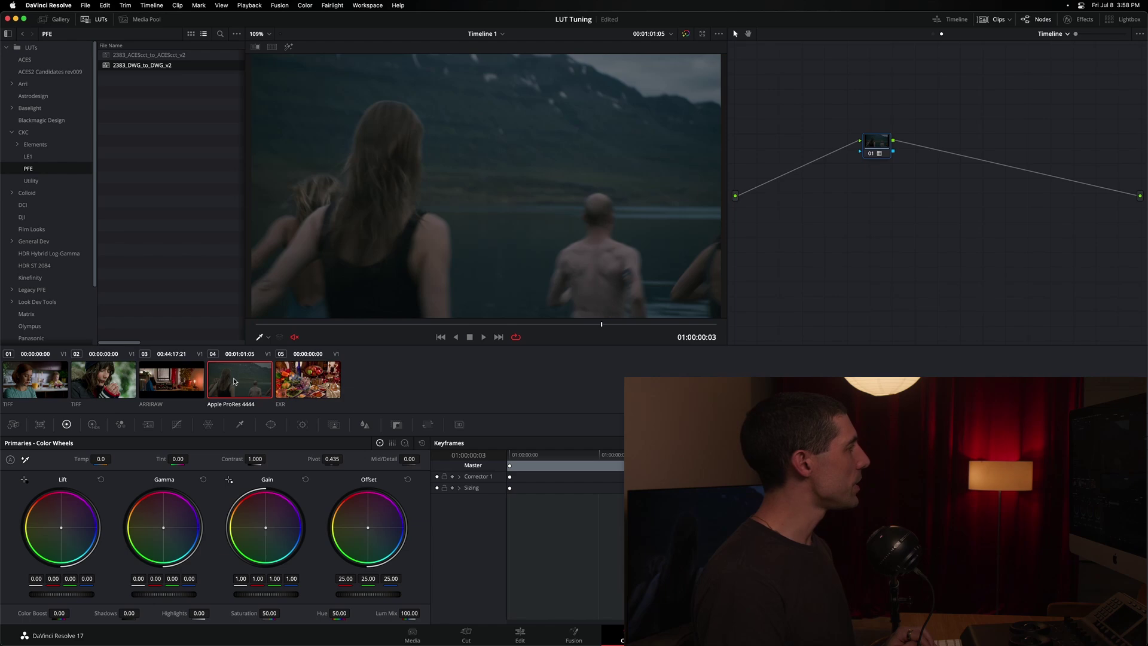
left_click(299, 378)
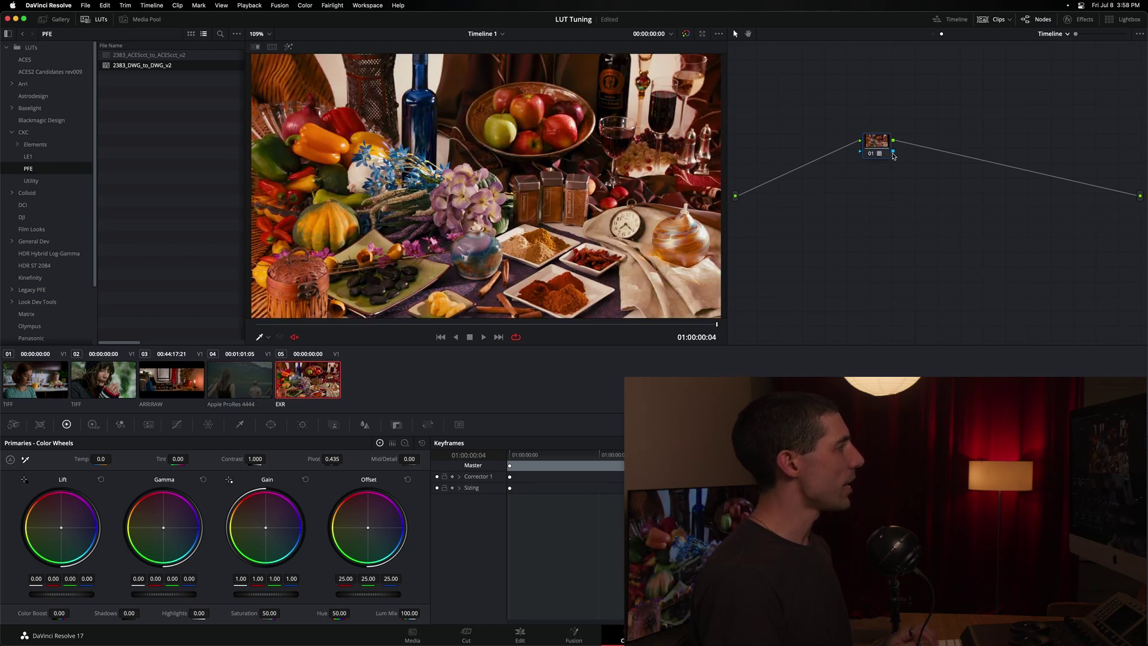
left_click(182, 379)
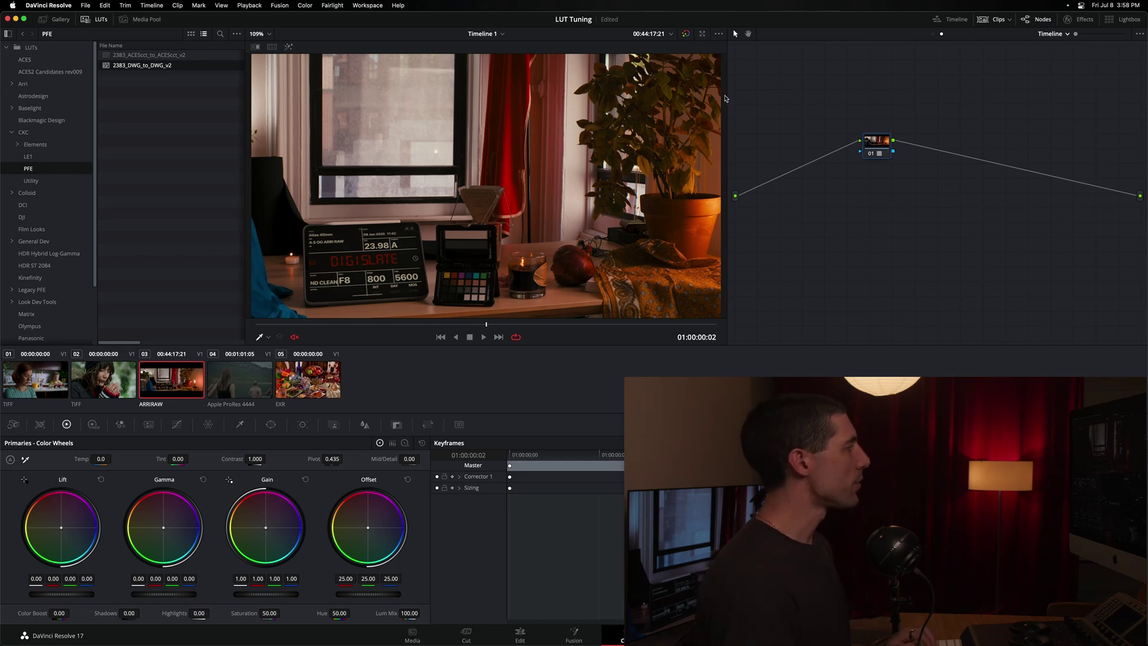
Set timeline node 01's Key Output Gain to 0 and view snow clip 02.
left_click_drag(879, 144, 881, 142)
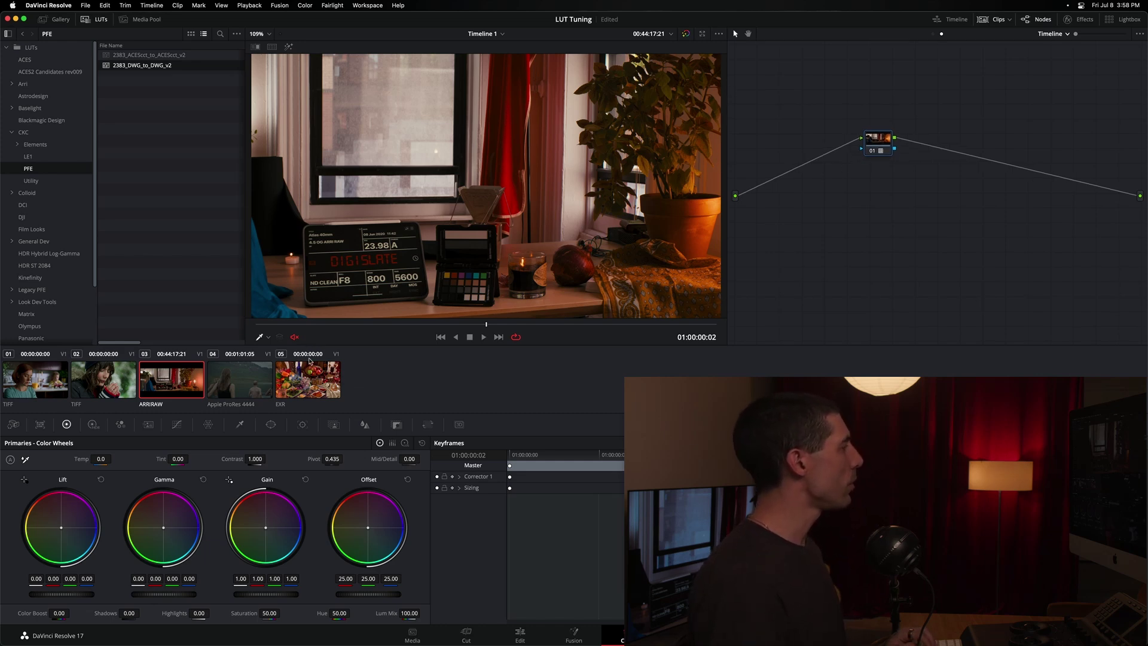
left_click(397, 425)
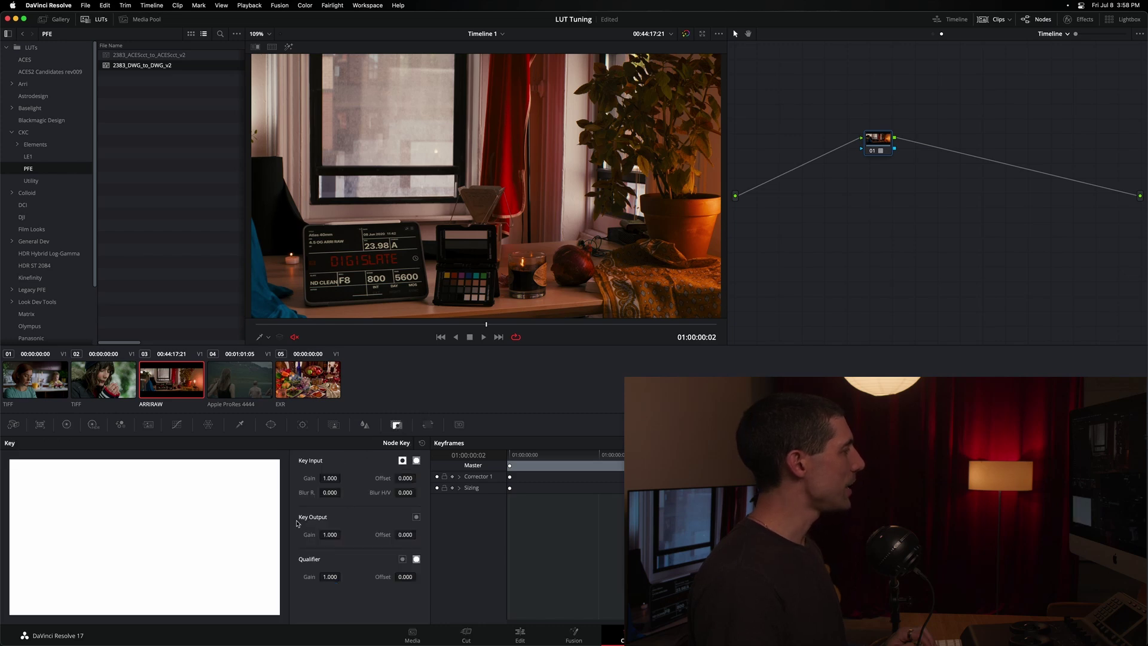
double_click(329, 535)
type("0")
key("Return")
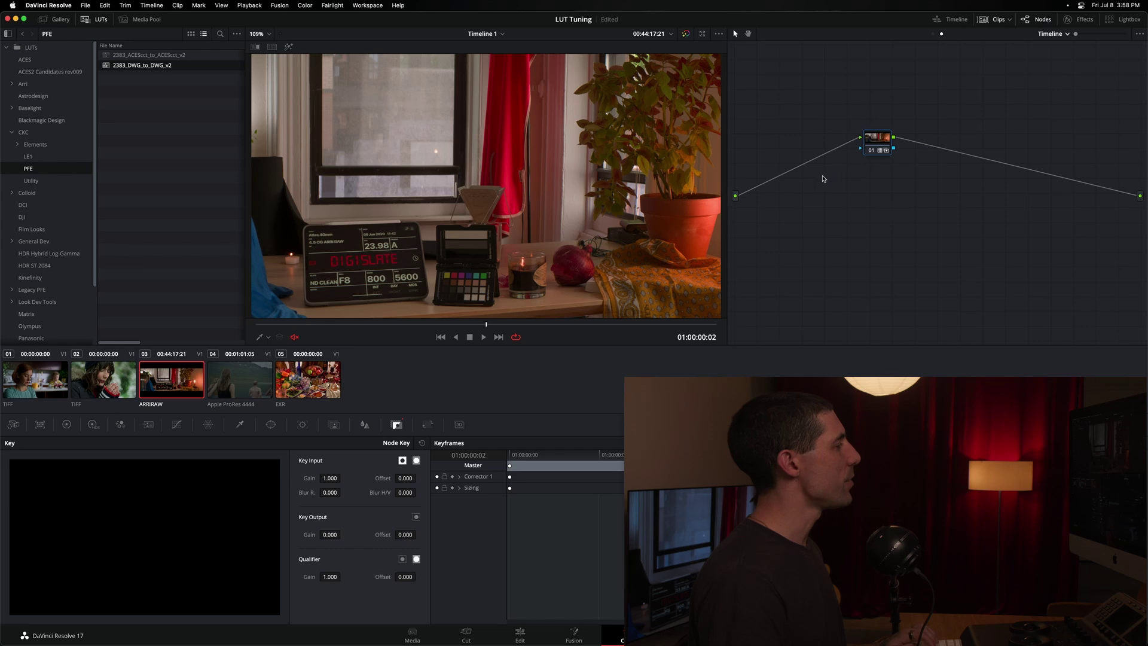
left_click(114, 382)
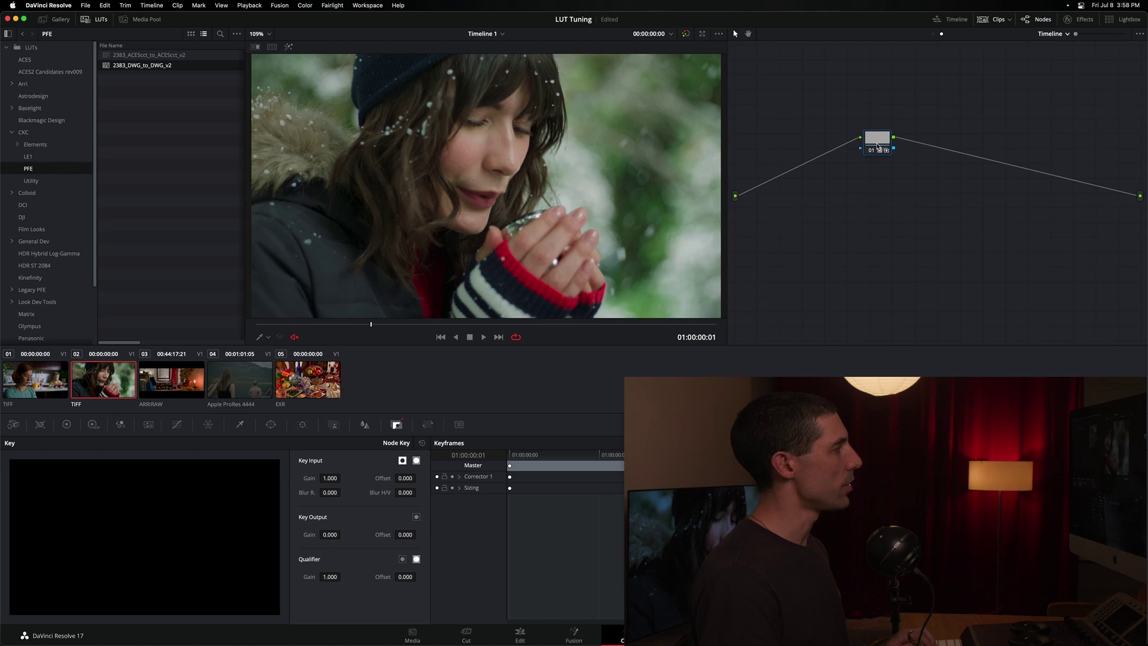
Try Key Output Gain values 0.5 and 1, then scrub it down to about 0.601.
left_click_drag(880, 143, 881, 145)
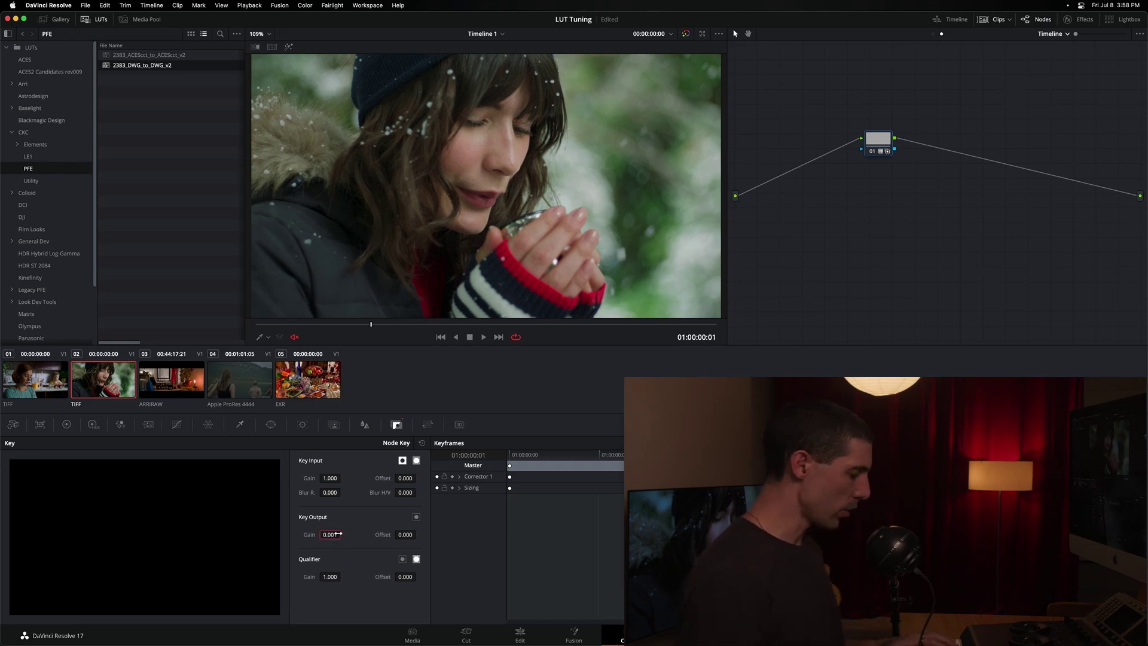
key("Return")
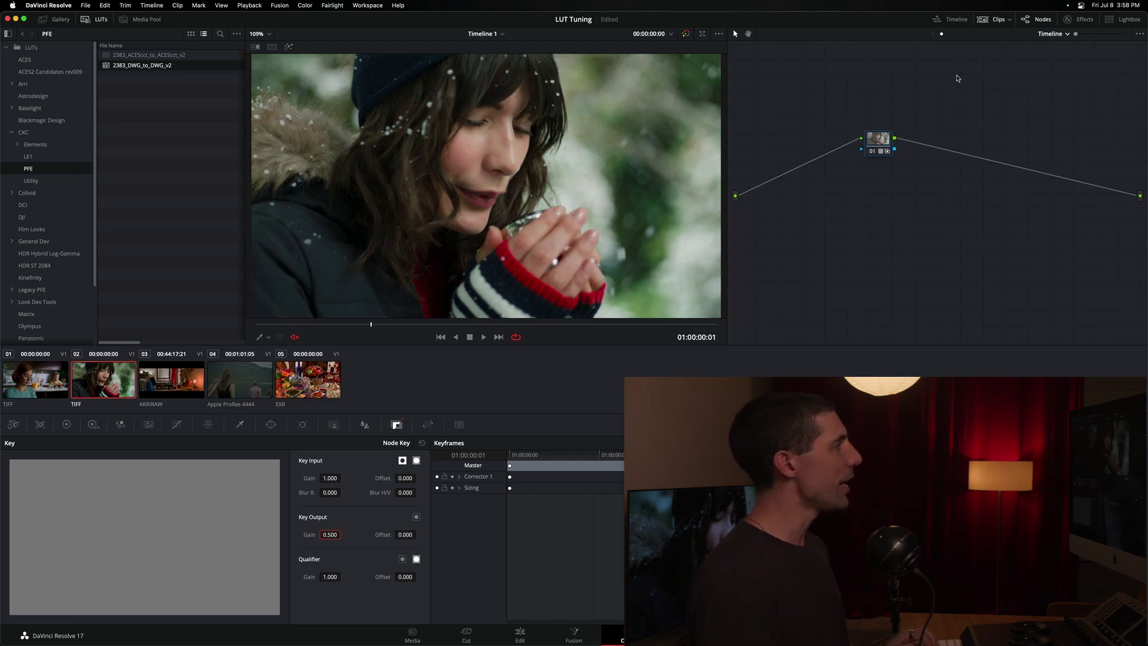
left_click_drag(870, 146, 876, 158)
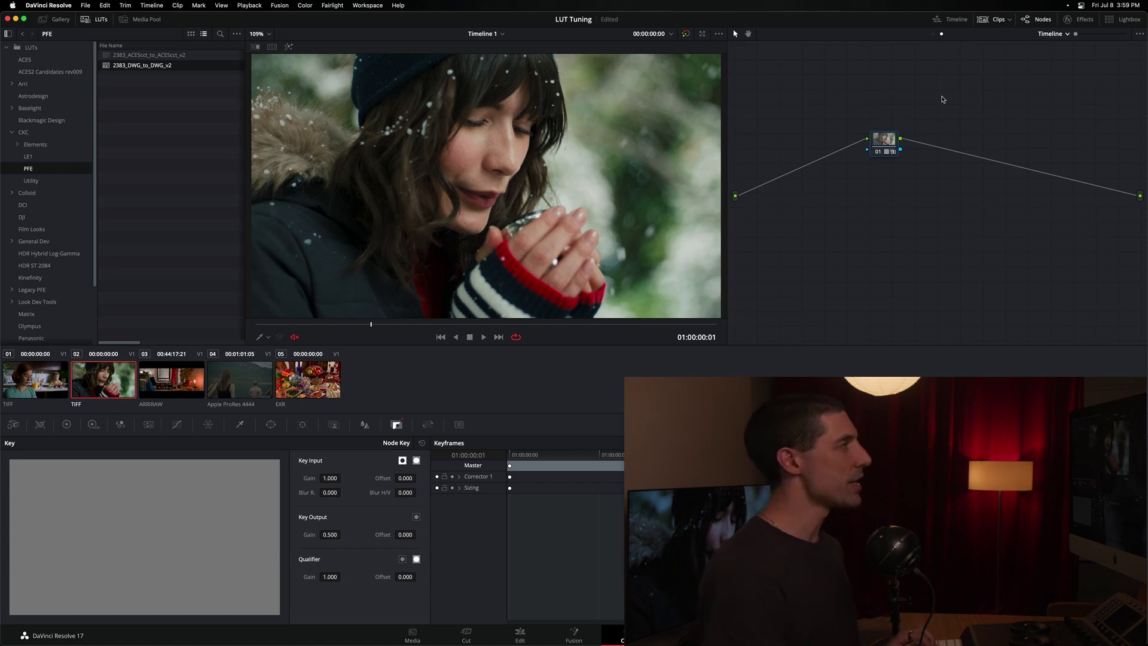
scroll(350, 534, "up", 8)
scroll(359, 540, "down", 2)
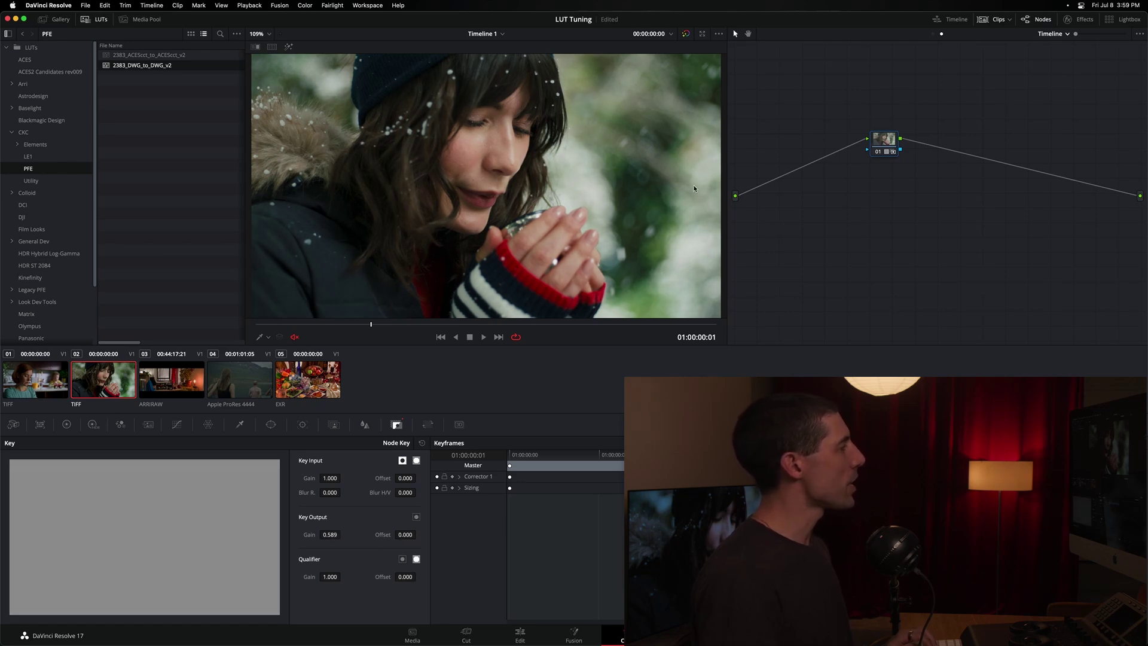
left_click(352, 535)
type("1")
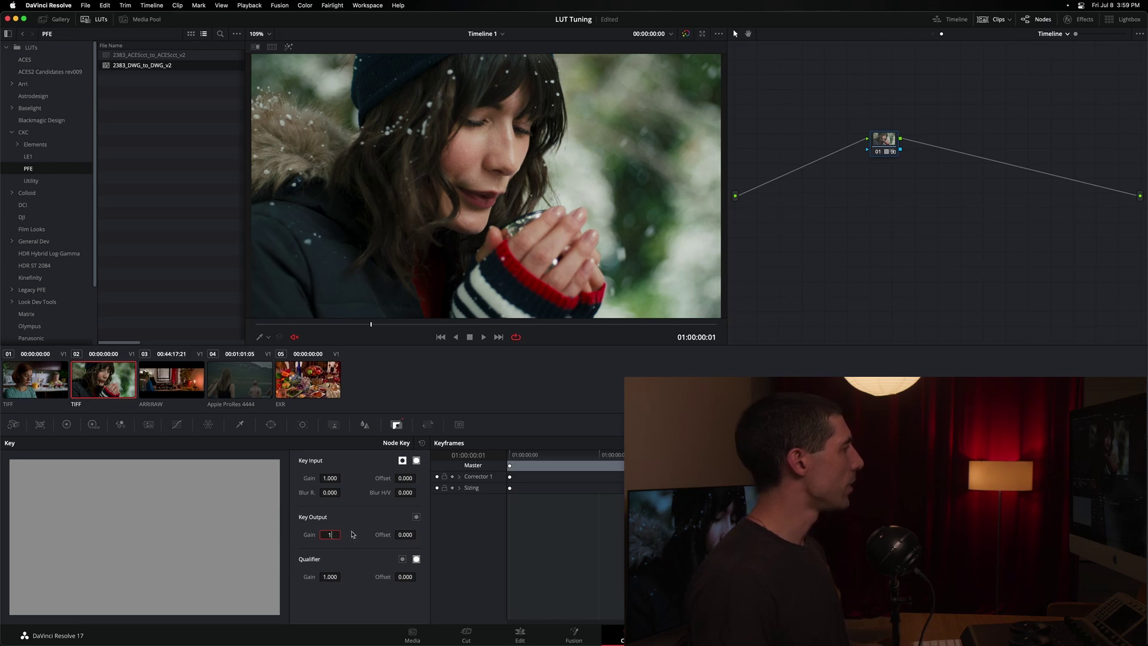
key("Return")
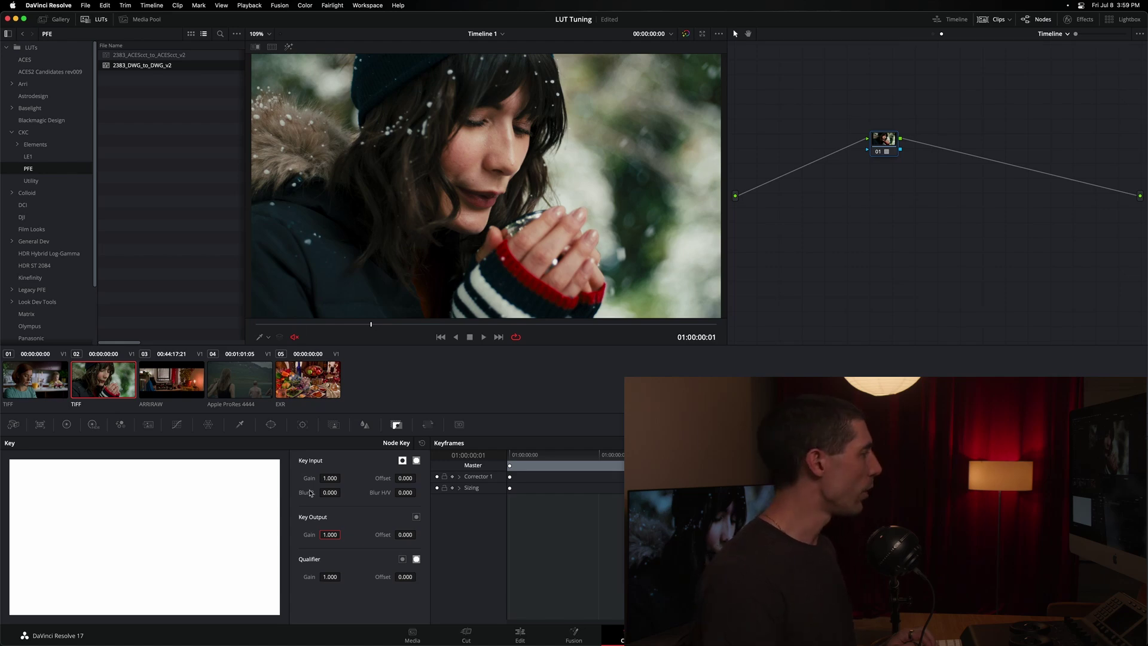
left_click_drag(332, 537, 114, 525)
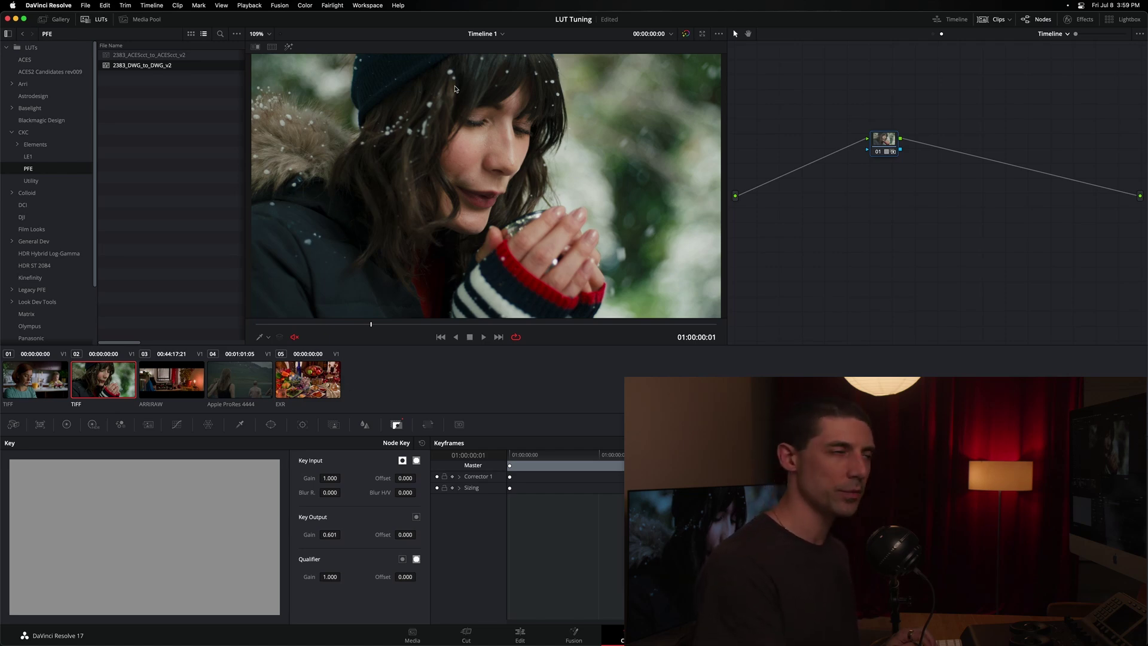
left_click_drag(889, 143, 904, 141)
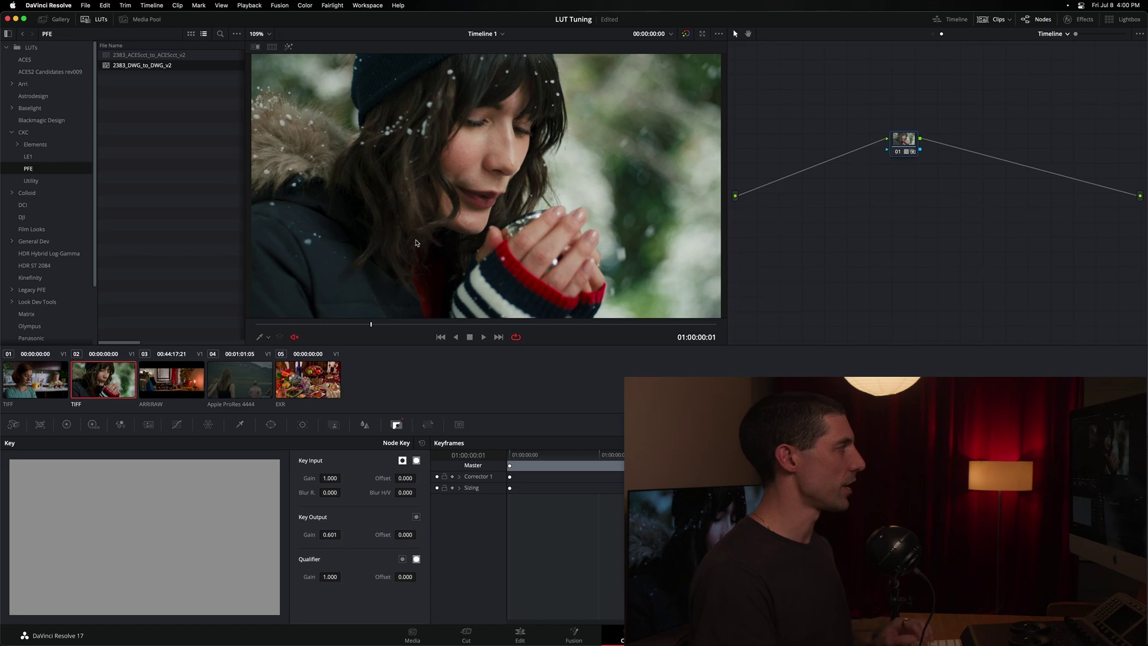
Reset the node key so Key Output Gain returns to 1.000, then view EXR clip 05.
left_click(422, 444)
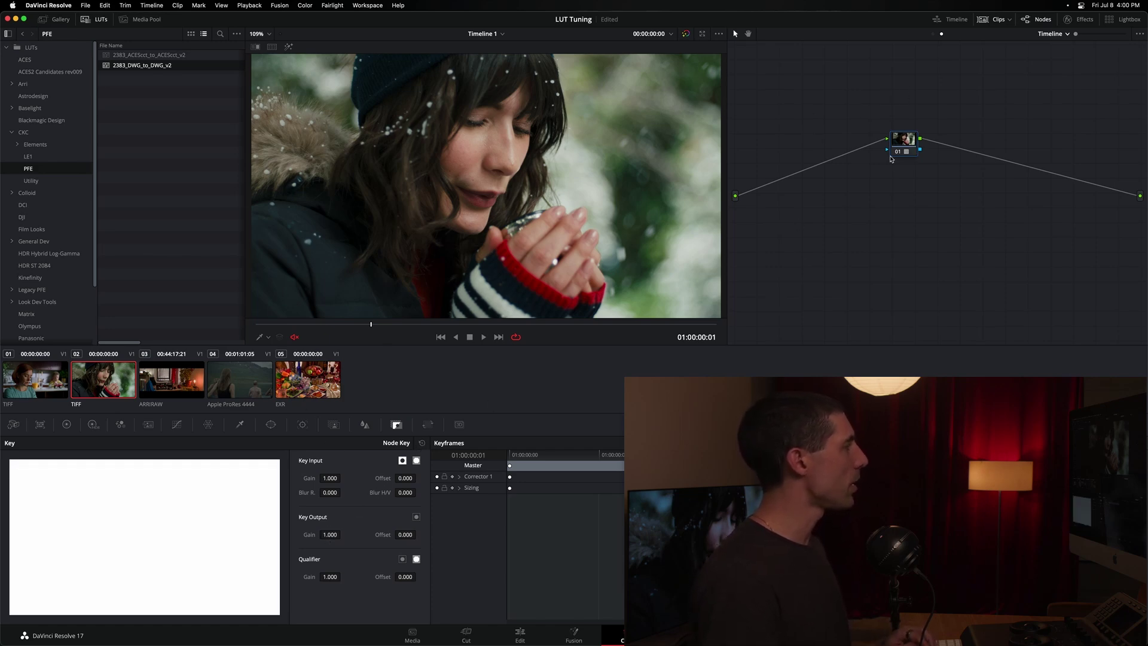
left_click(297, 380)
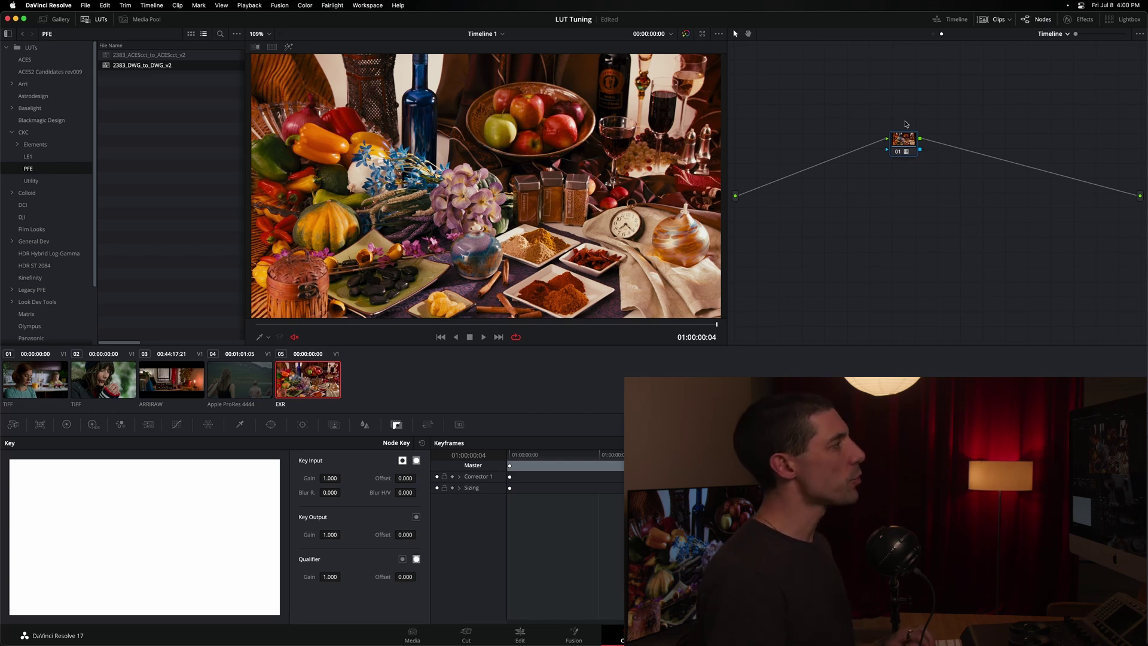
left_click_drag(905, 151, 861, 149)
key("alt+s")
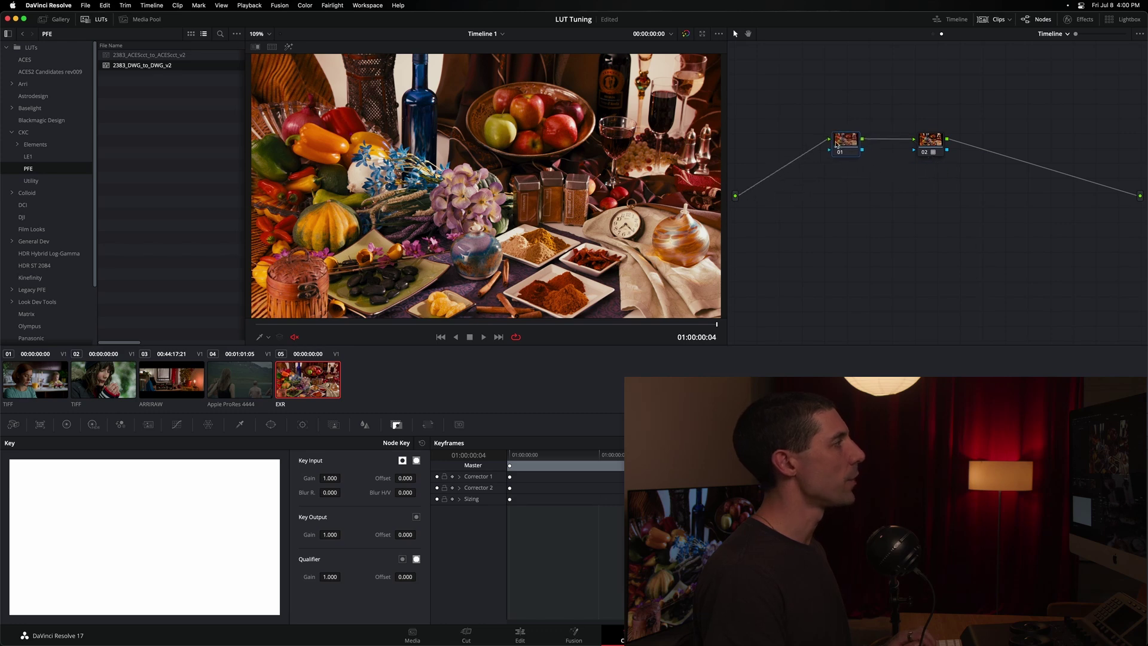
left_click(67, 424)
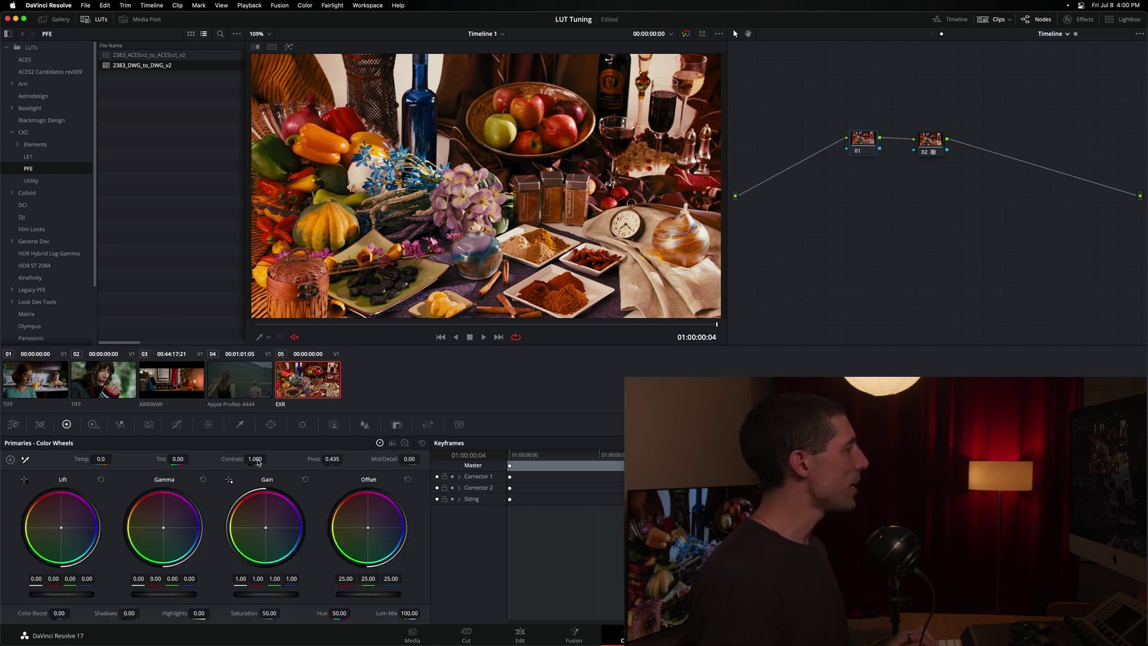
mouse_move(234, 461)
left_mouse_down()
mouse_move(220, 466)
mouse_move(244, 464)
left_mouse_up()
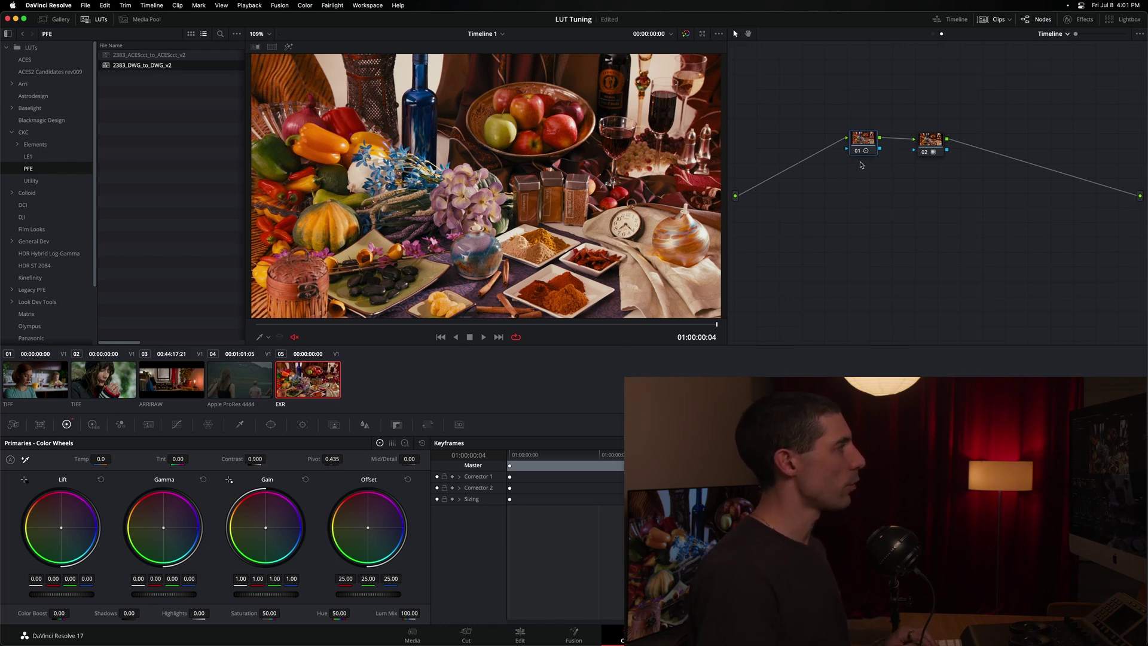
left_click_drag(868, 144, 873, 149)
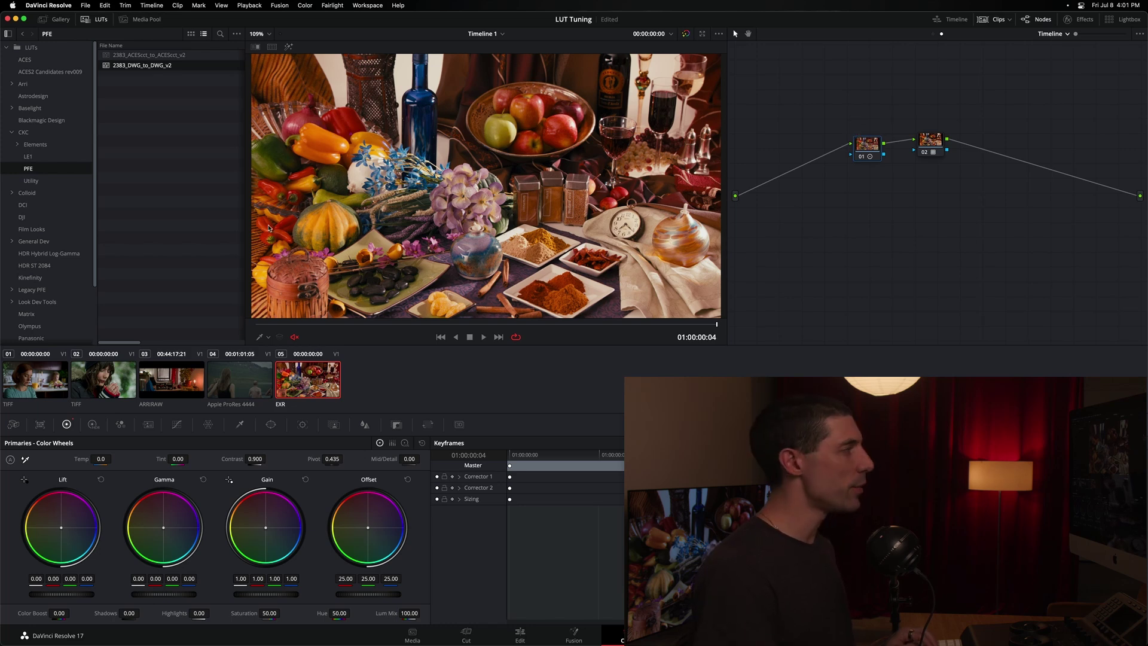
key("super+Tab")
key("super+Tab")
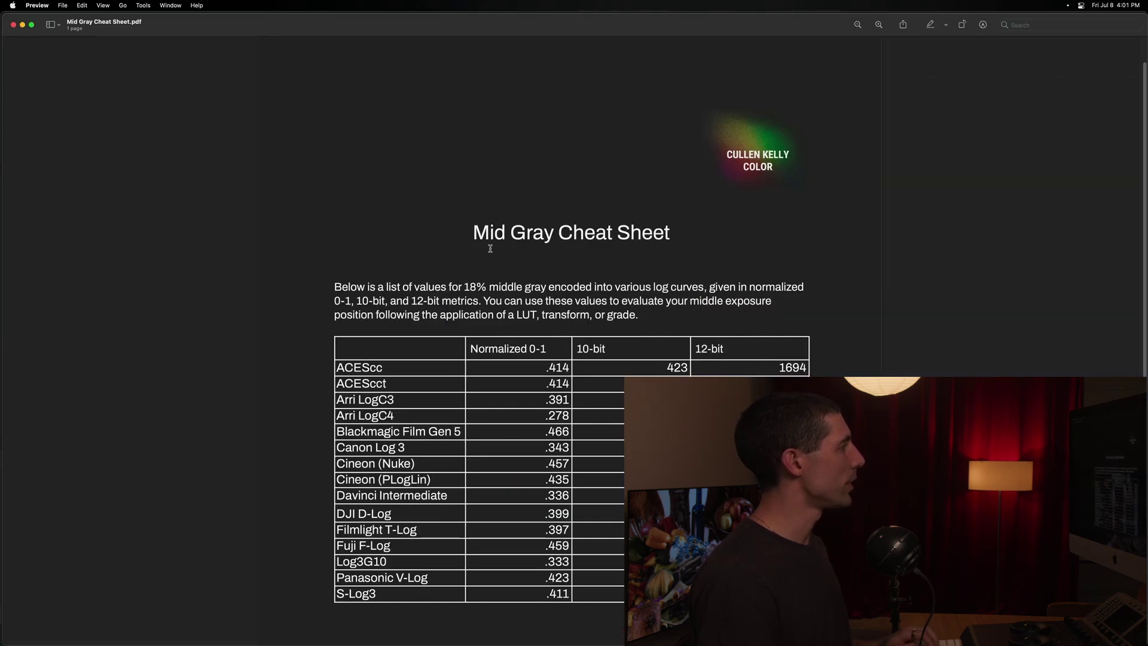
scroll(466, 210, "down", 5)
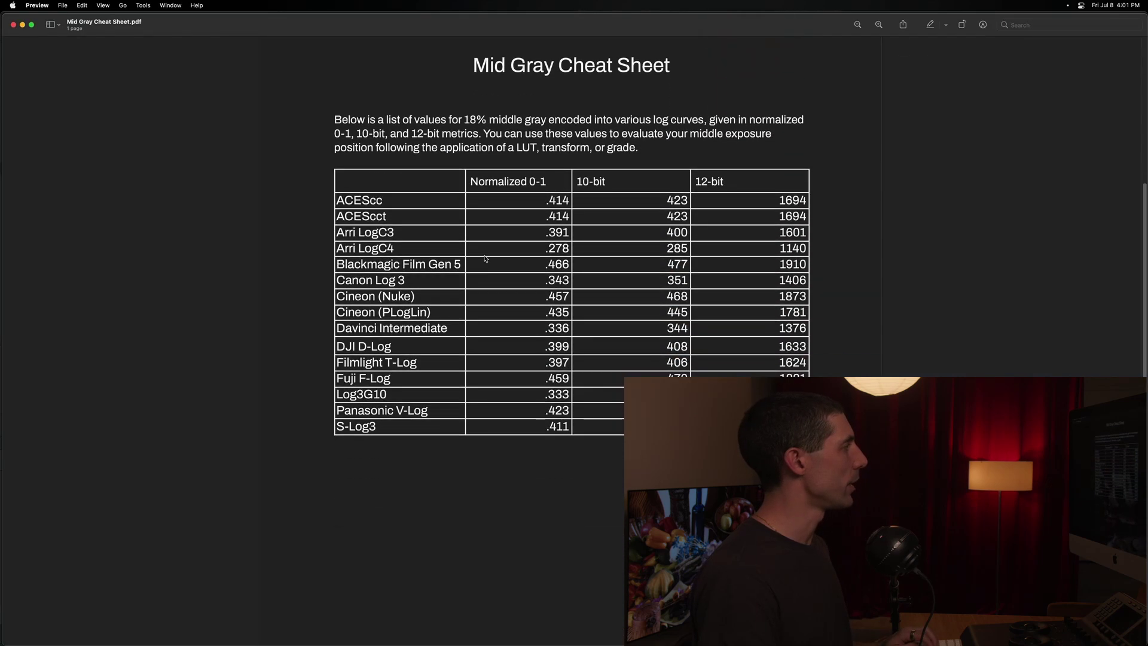
scroll(416, 170, "up", 1)
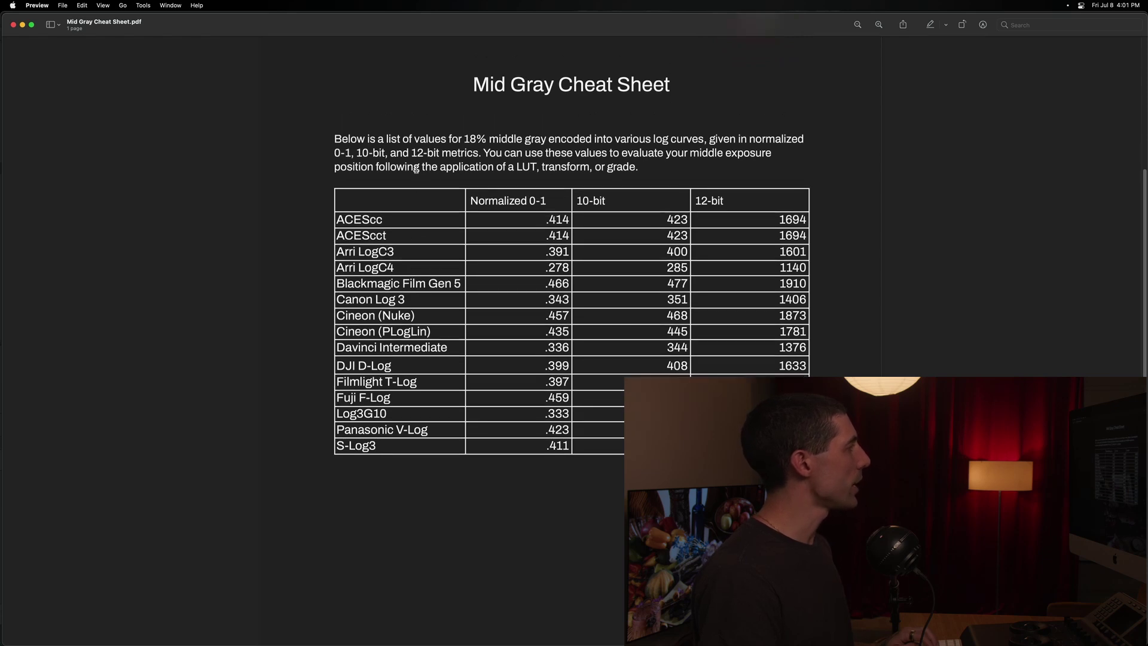
scroll(416, 170, "up", 1)
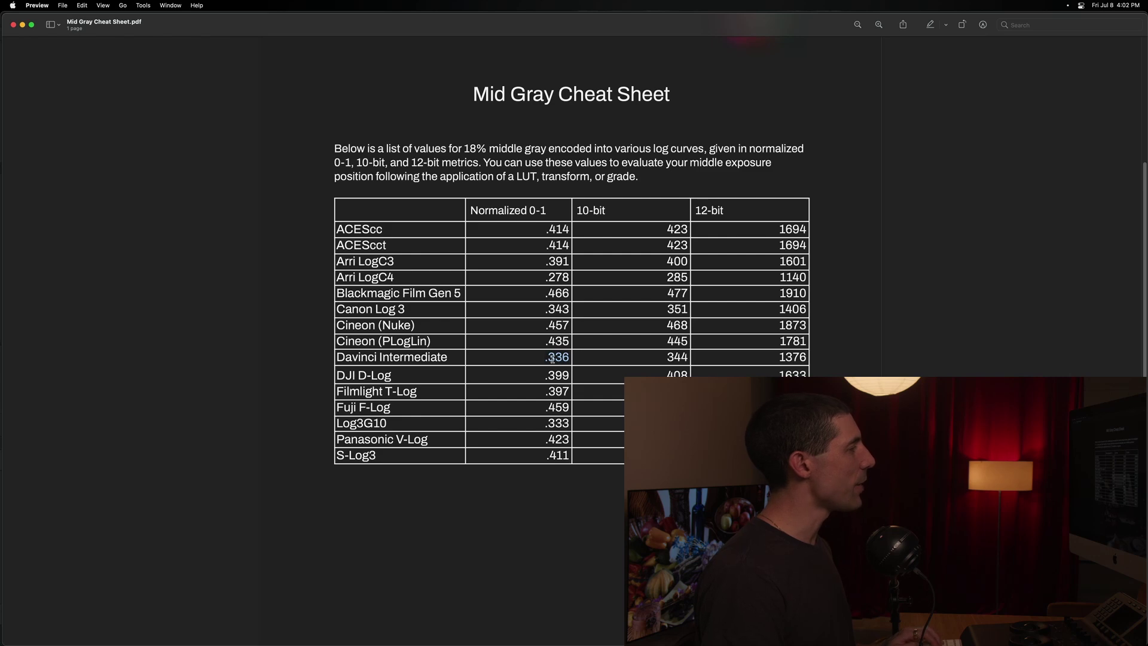
key("super+Tab")
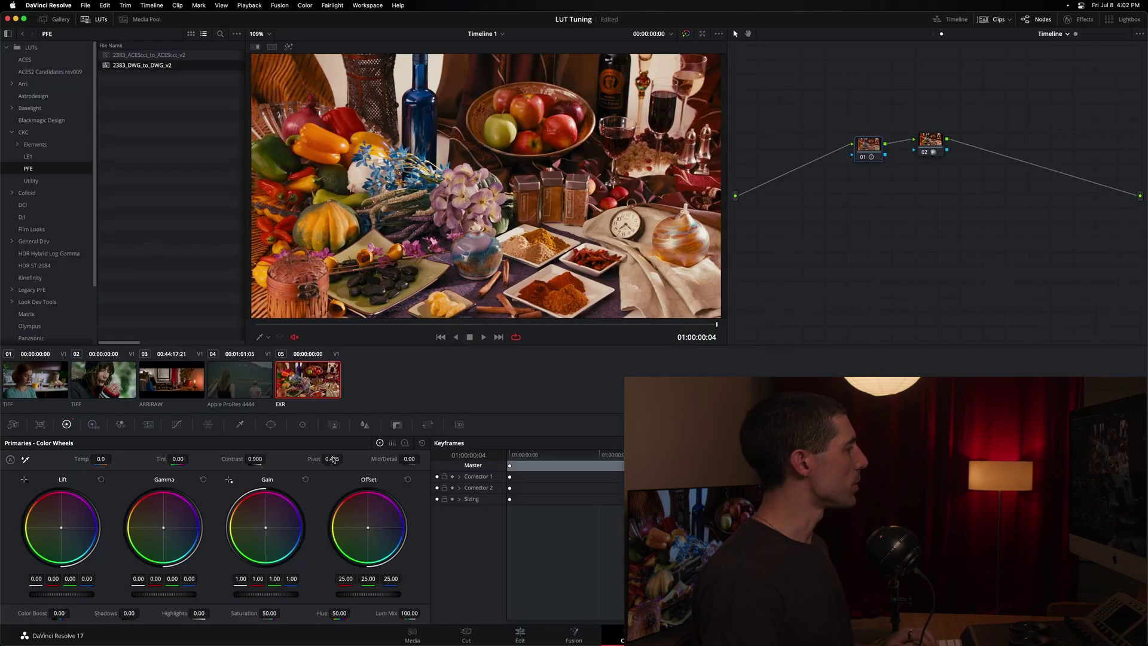
Paste 0.336 into the contrast Pivot and drag Contrast down to about 0.832.
double_click(333, 459)
type(".336")
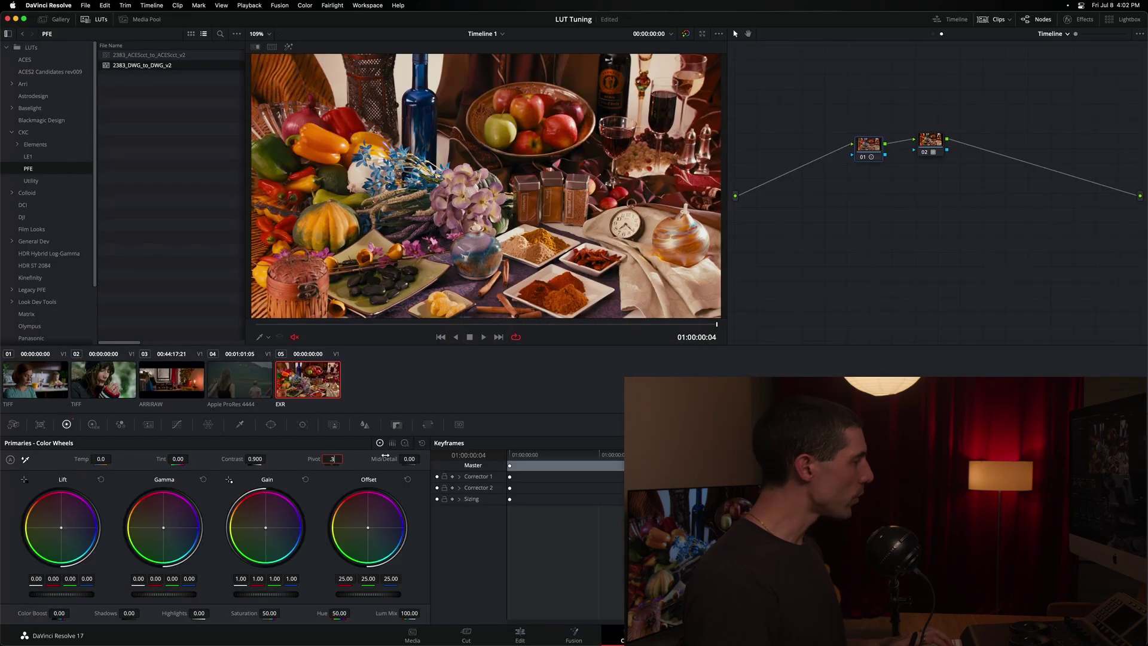
key("Return")
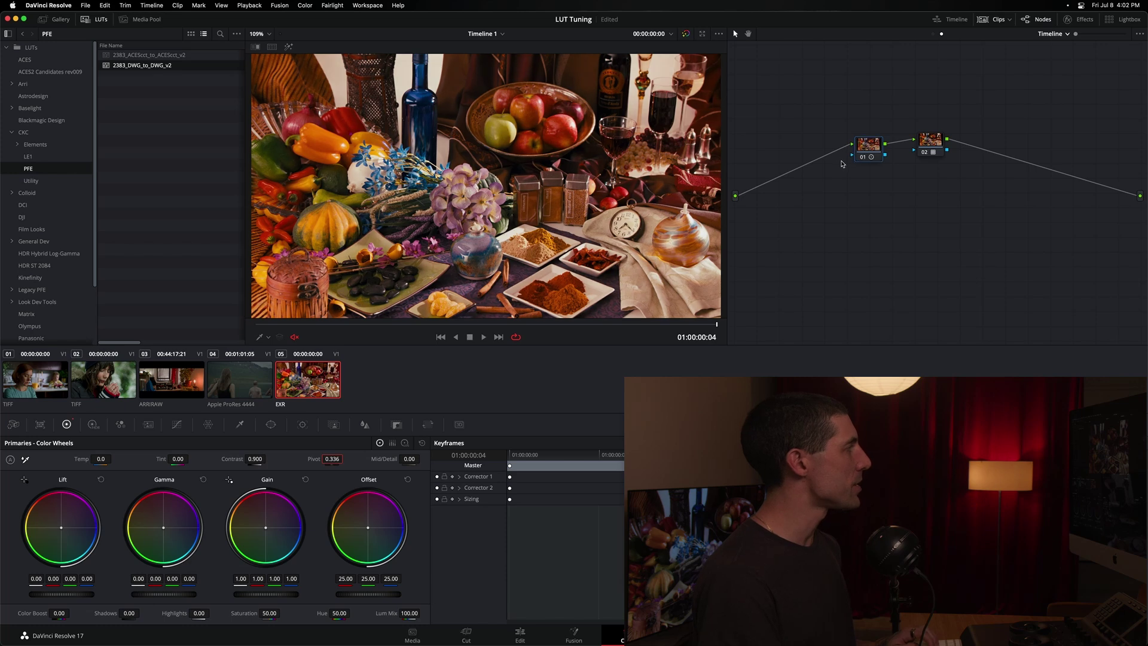
left_click_drag(261, 459, 255, 465)
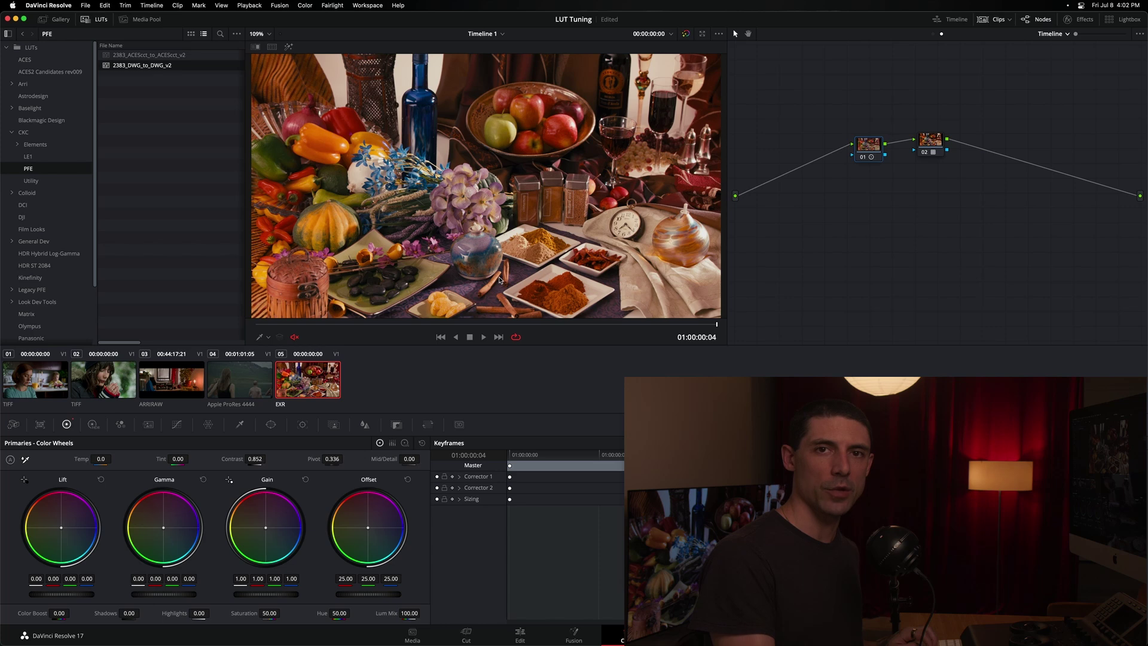
Reposition and reselect node 01 in the timeline node tree.
left_click_drag(868, 146, 854, 145)
left_click(871, 148)
left_click_drag(864, 143, 866, 143)
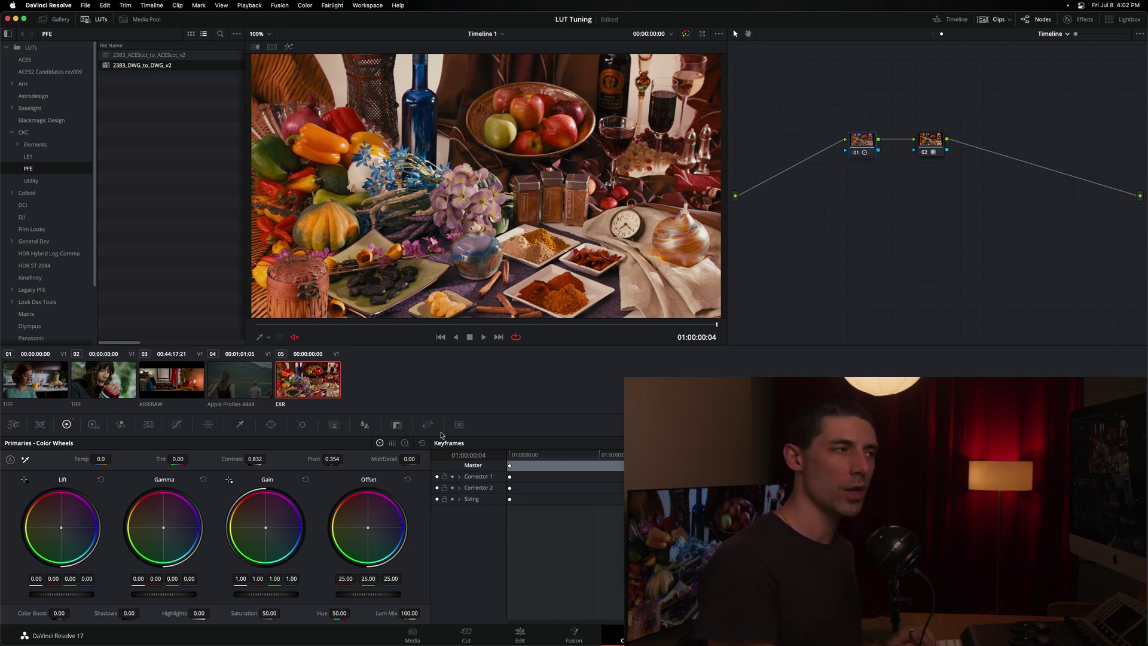
left_click_drag(866, 147, 870, 150)
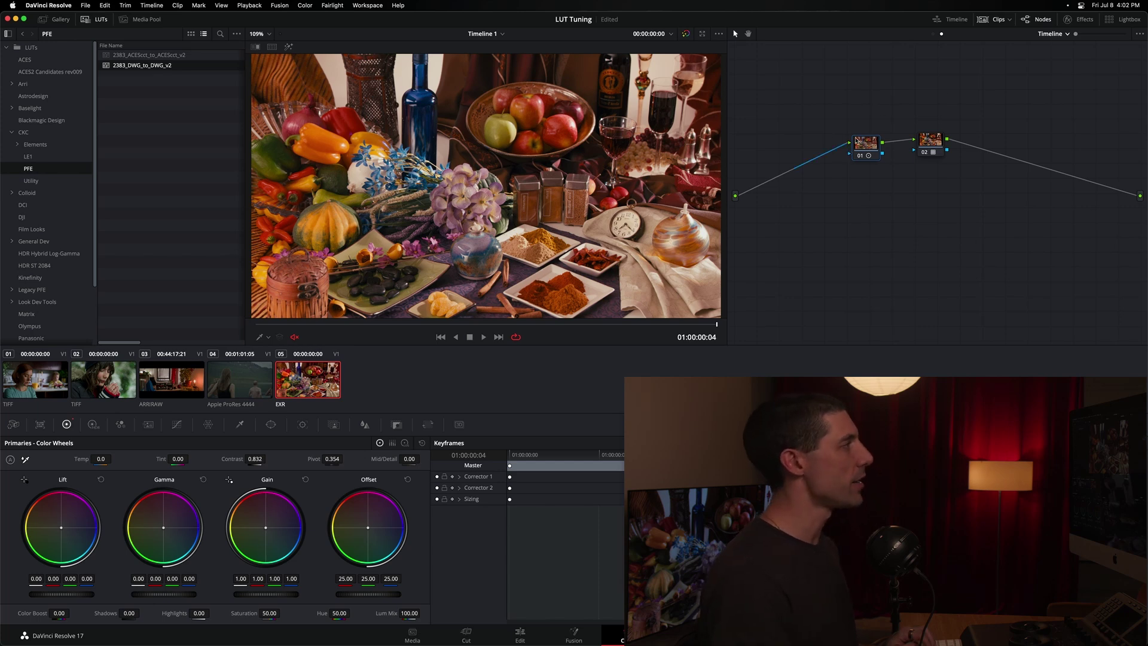
Replace node 01 with a parallel layer node pair and set the Layer Mixer composite mode to Color.
key("Delete")
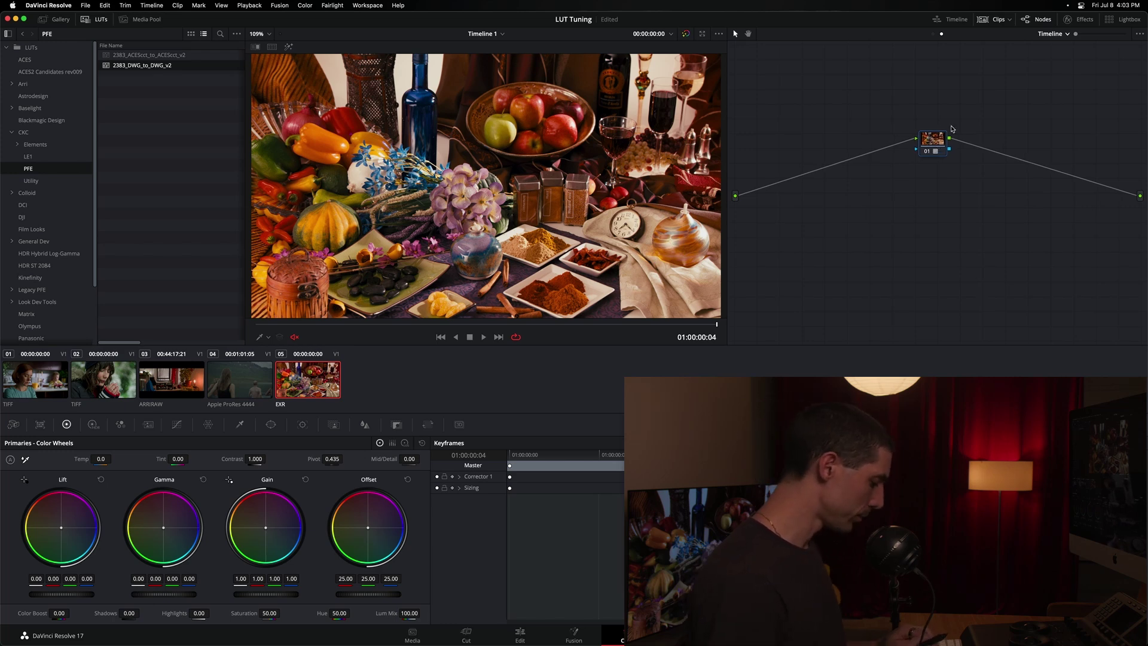
key("alt+l")
left_click_drag(925, 180, 925, 204)
right_click(981, 144)
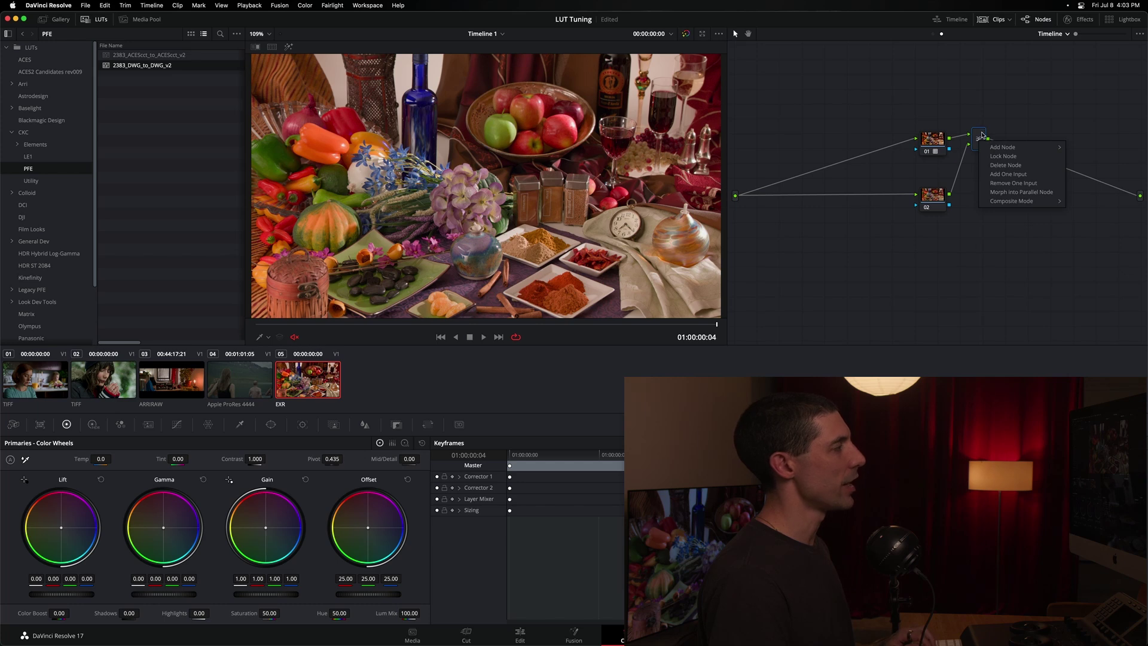
mouse_move(1025, 203)
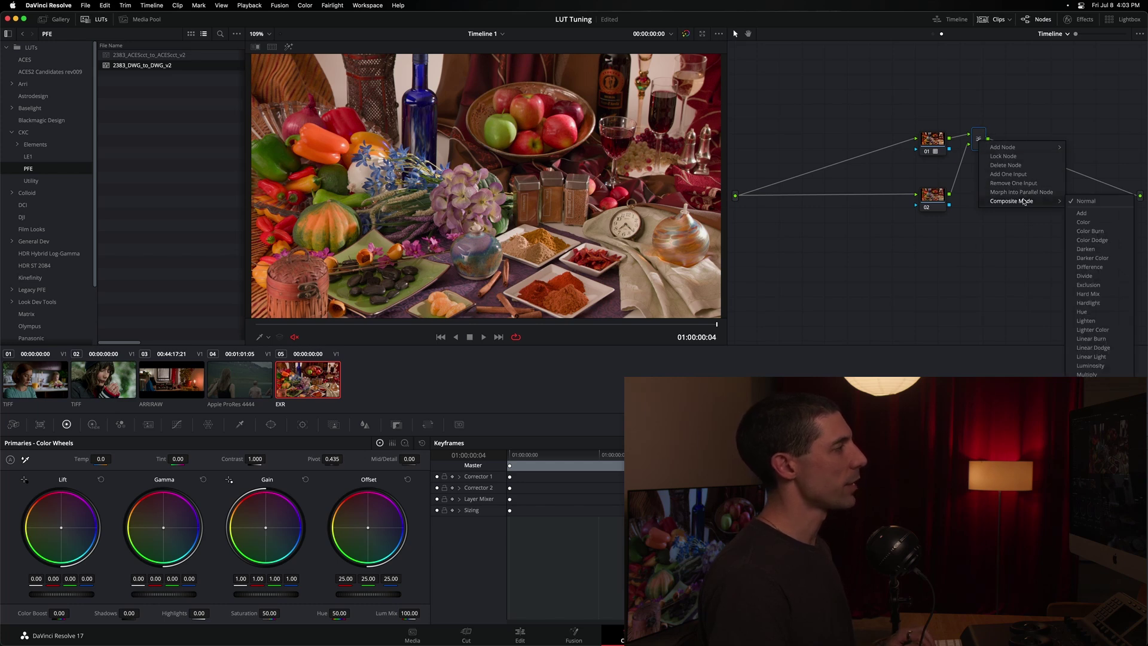
left_click(1092, 223)
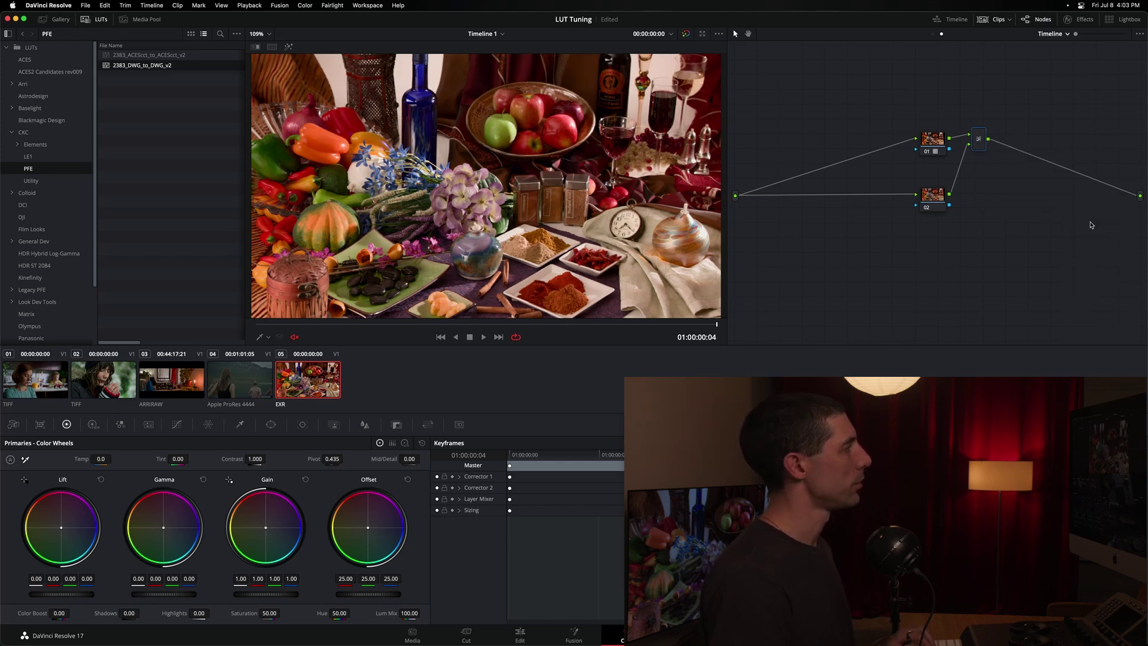
Apply the 2383_DWG_to_DWG_v2 LUT to node 02 and tidy the node positions.
left_click(936, 147)
left_click_drag(939, 143, 933, 142)
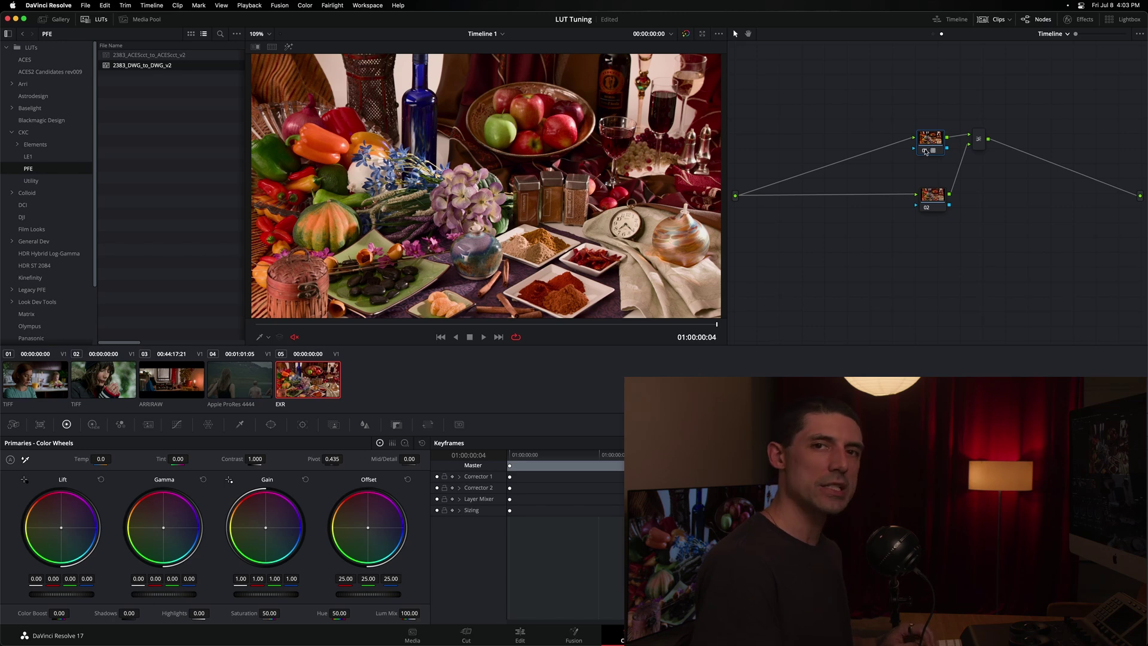
left_click(932, 197)
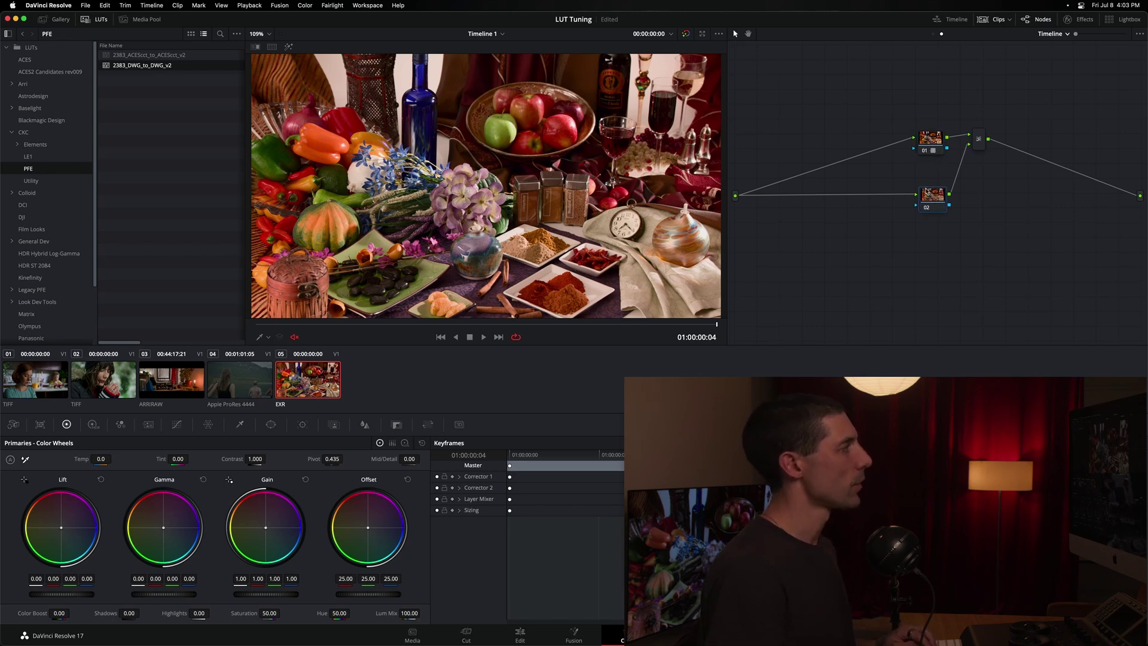
left_click_drag(934, 200, 931, 204)
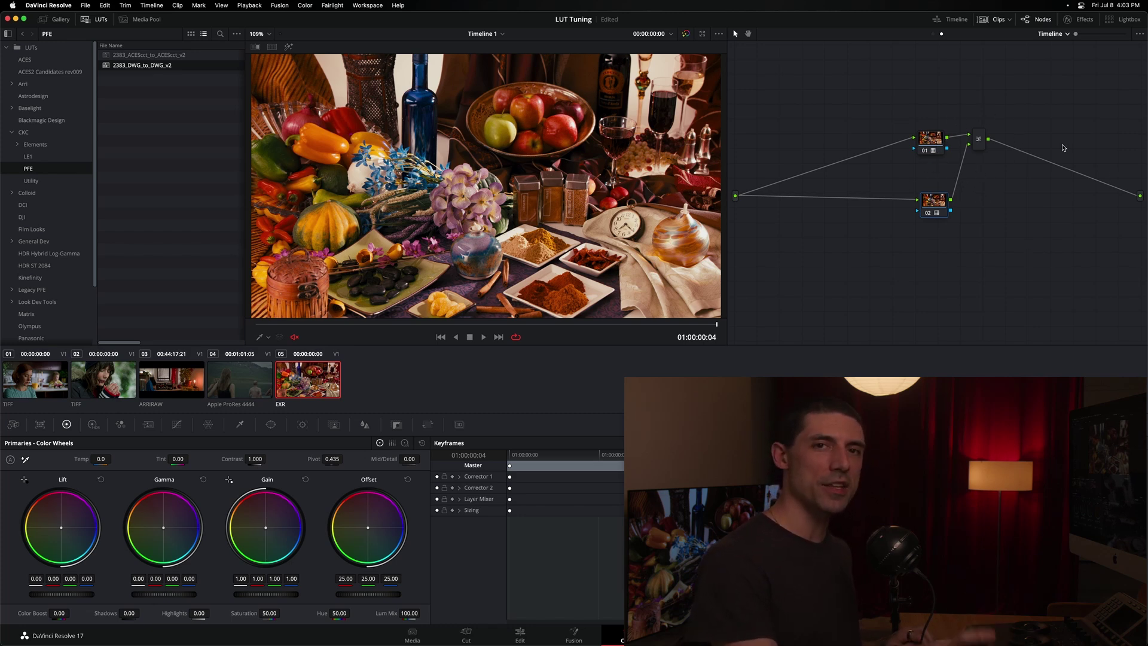
left_click_drag(928, 133, 926, 134)
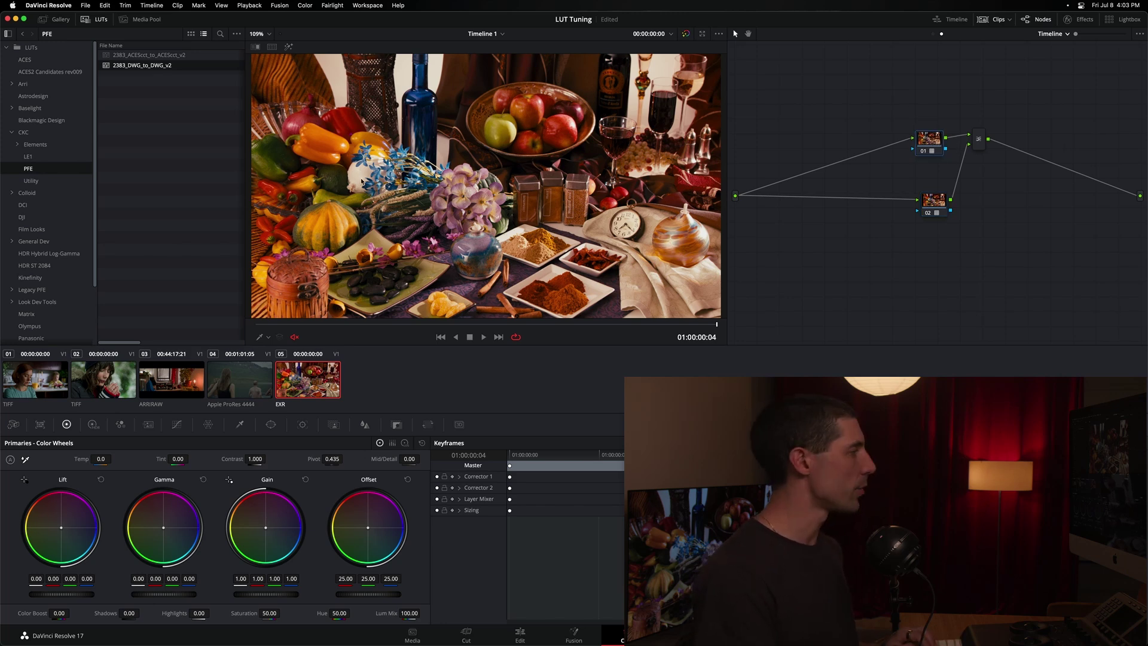
left_click(396, 425)
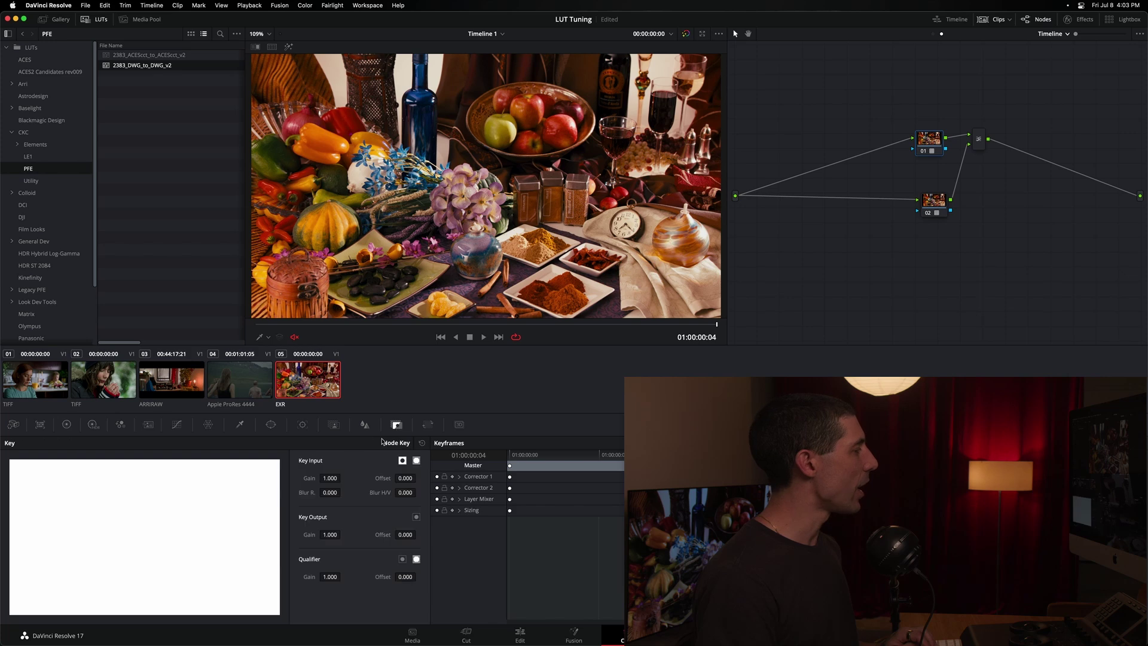
Preview gain values on node 01, reset it to 1.000, then drag node 02's Key Output Gain to 0.000.
left_click_drag(321, 535, 460, 548)
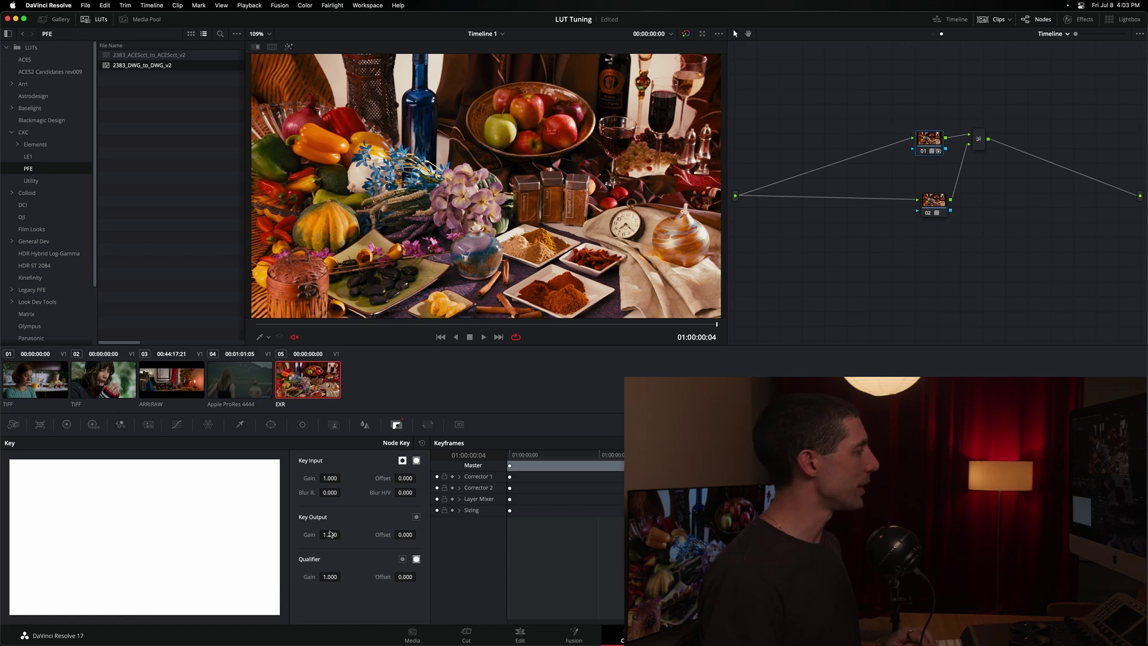
left_click_drag(254, 539, 405, 547)
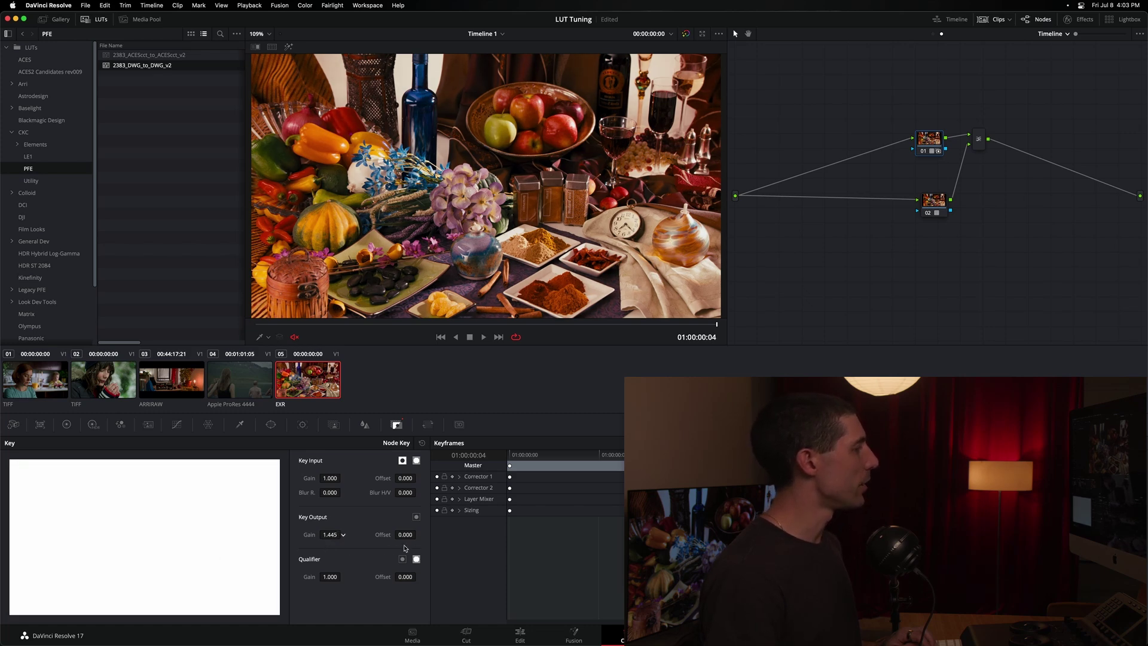
mouse_move(333, 538)
left_mouse_down()
mouse_move(126, 541)
mouse_move(344, 541)
left_mouse_up()
double_click(330, 535)
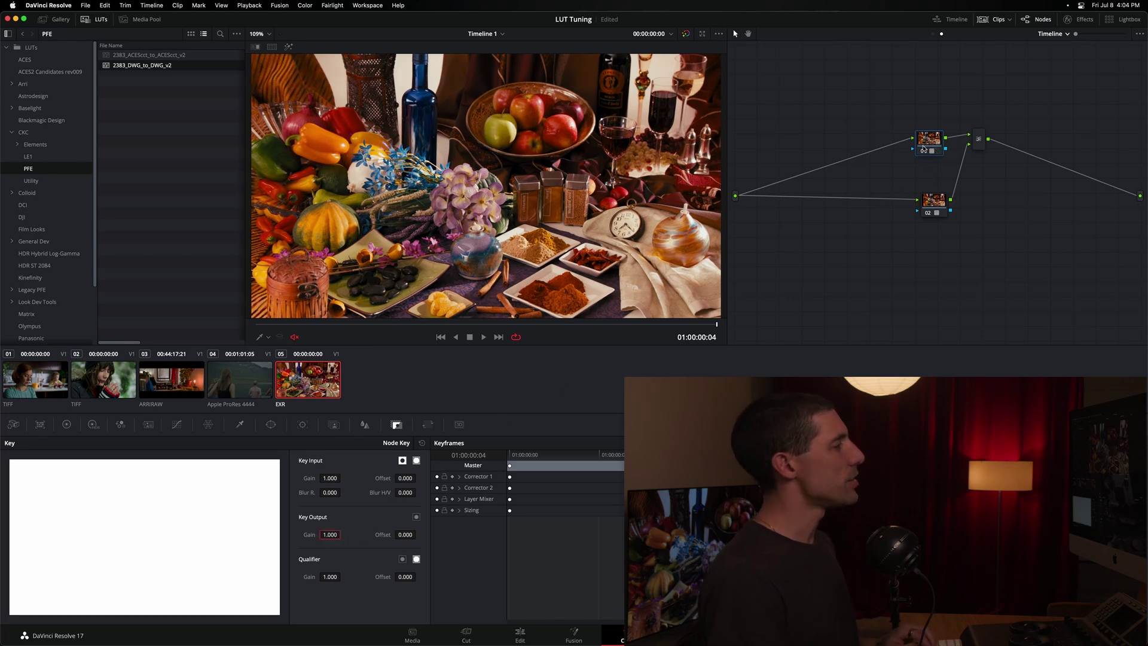
left_click(931, 198)
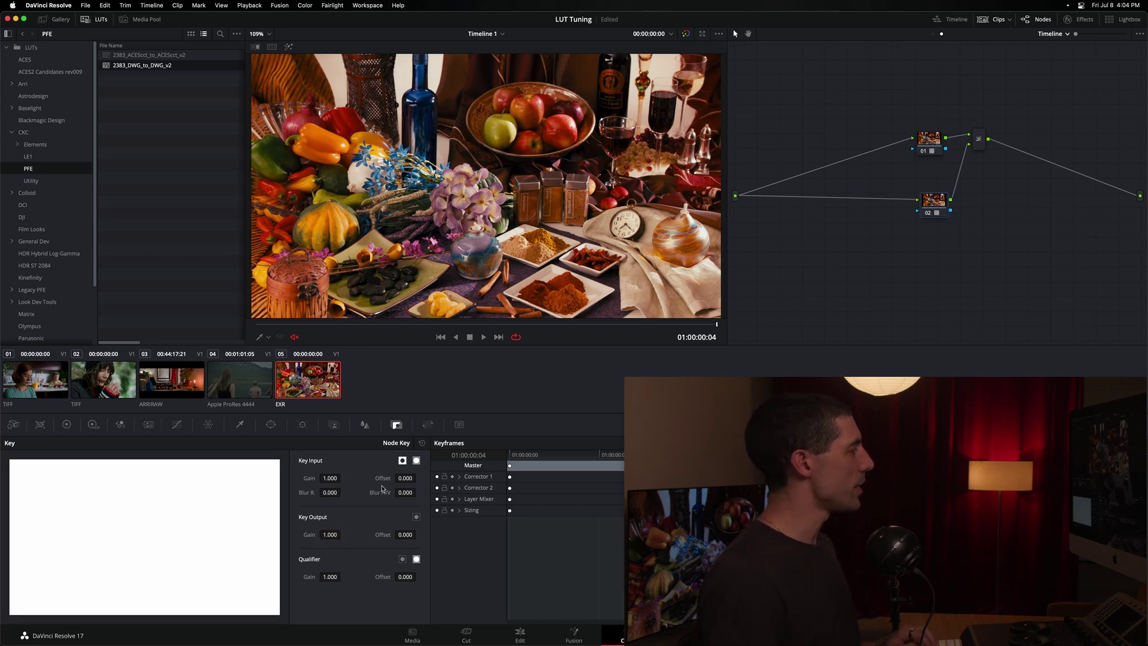
left_click_drag(325, 537, 25, 546)
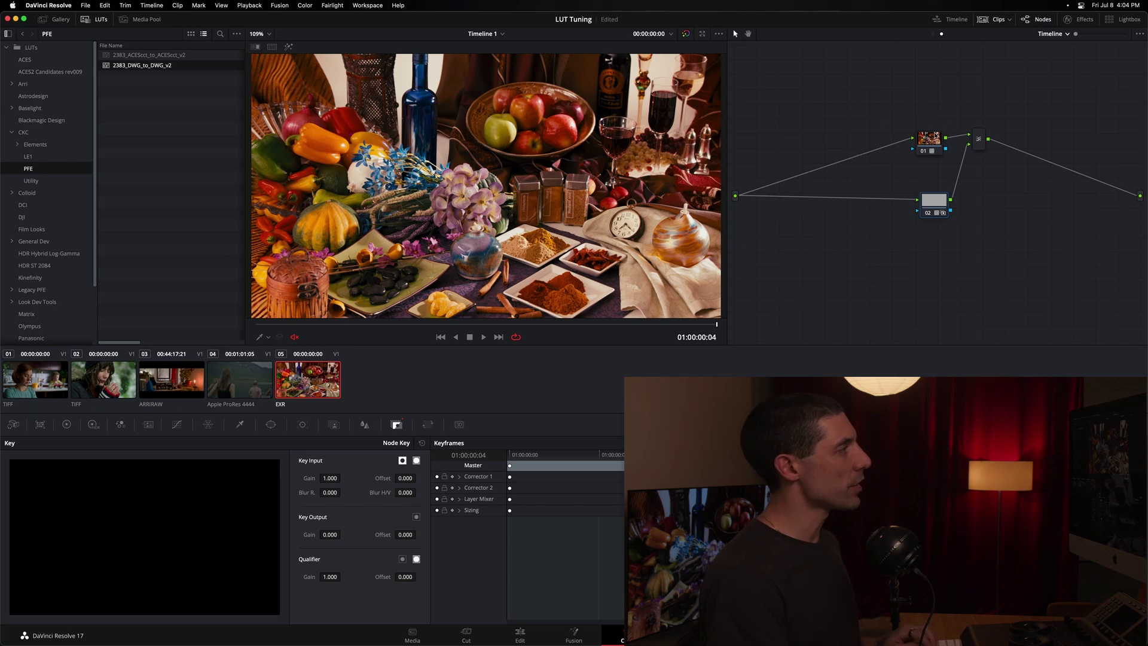
right_click(979, 141)
mouse_move(1016, 198)
left_click(927, 207)
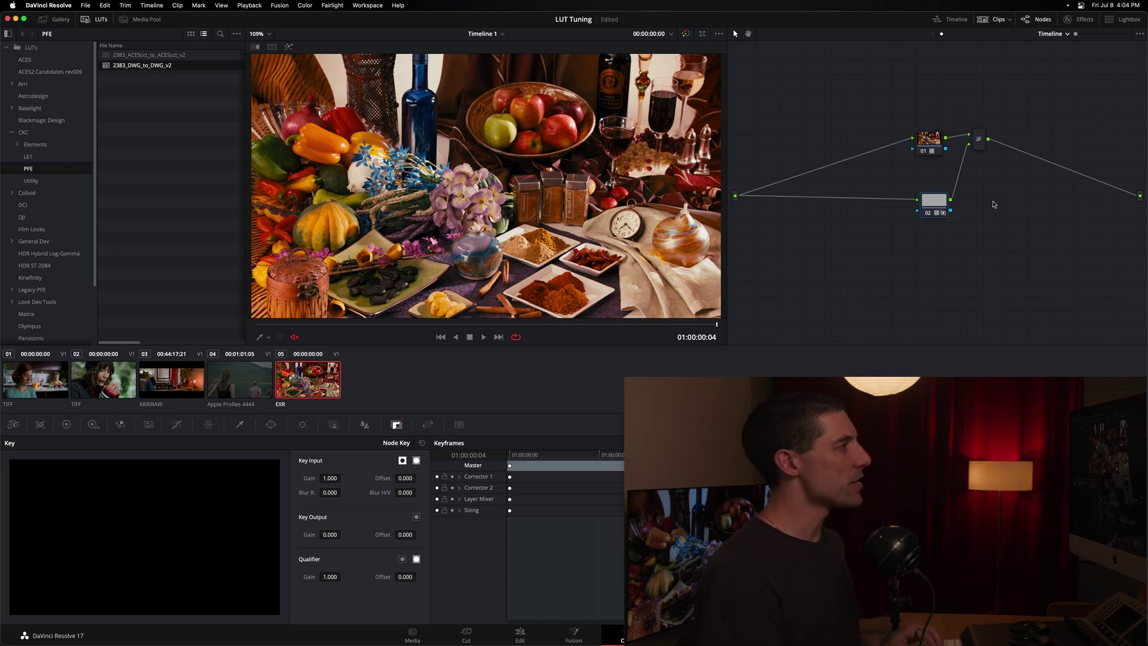
left_click_drag(936, 201, 936, 206)
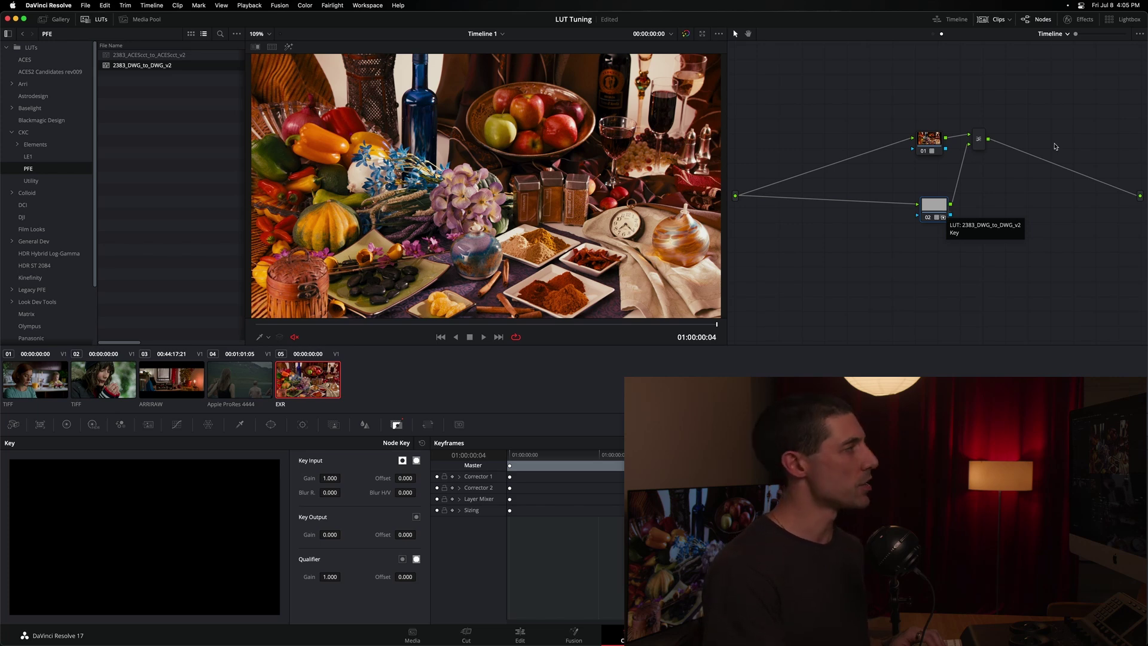
left_click(919, 141)
left_click_drag(924, 142, 932, 144)
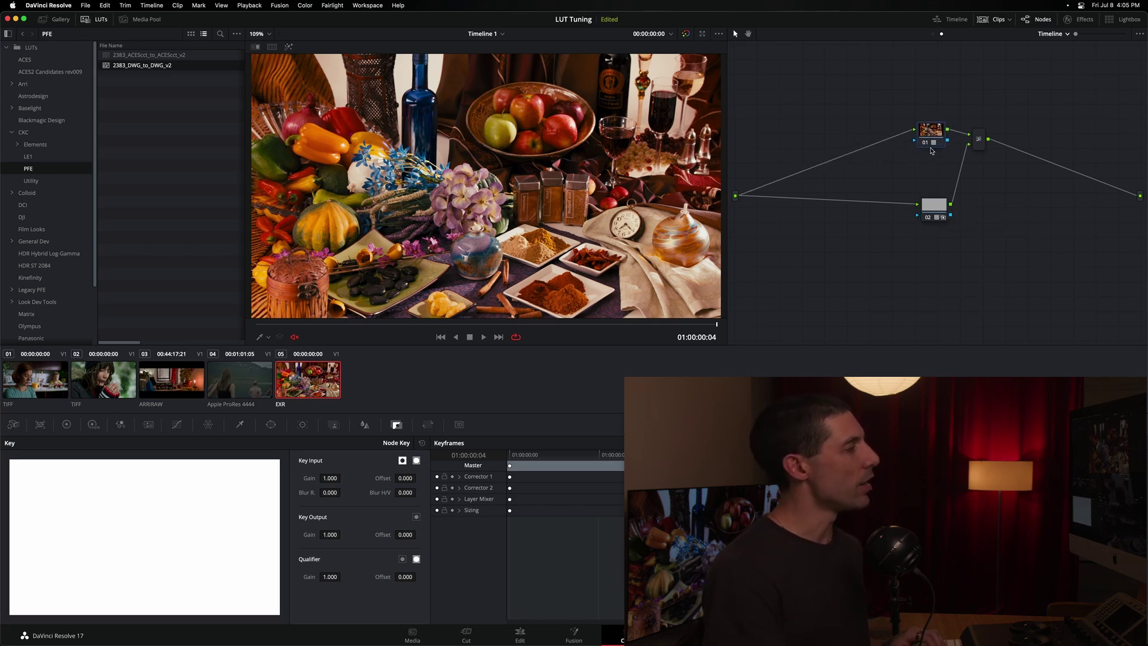
left_click(979, 141)
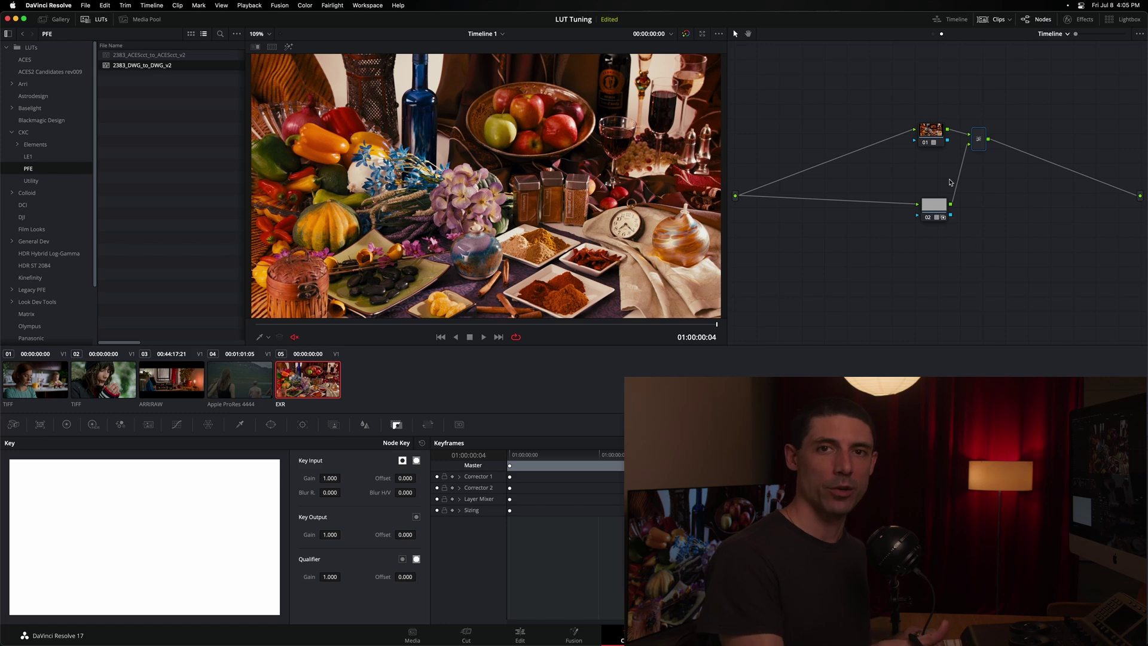
left_click(929, 216)
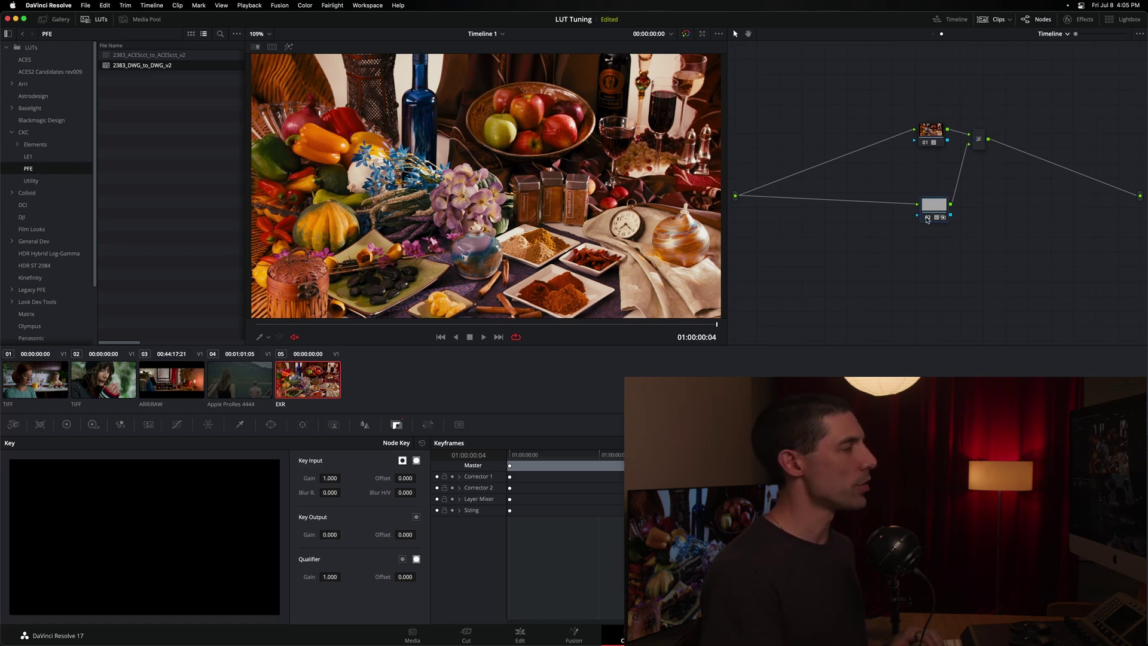